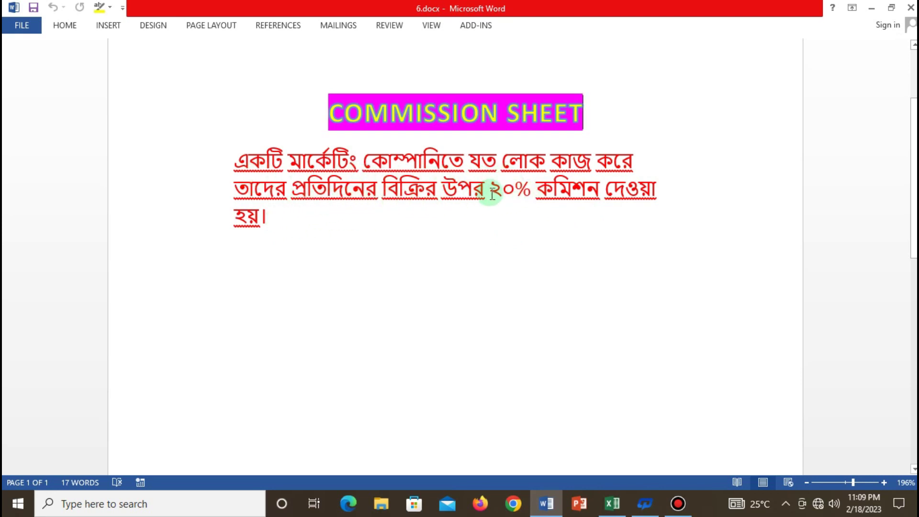
# - Review the 20% commission task in the Word document and switch to the Commission Sheet workbook in Excel
pyautogui.moveTo(533, 192); pyautogui.dragTo(474, 197)
pyautogui.click(352, 245)
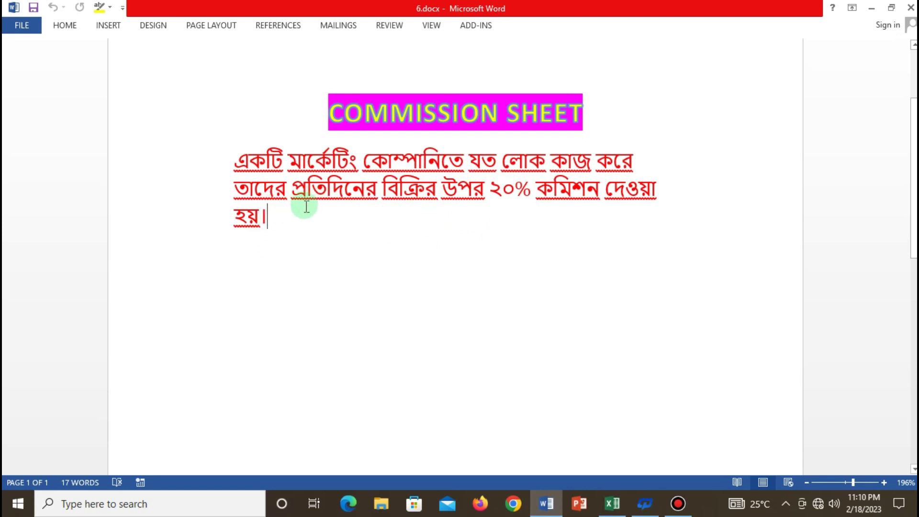
pyautogui.click(613, 503)
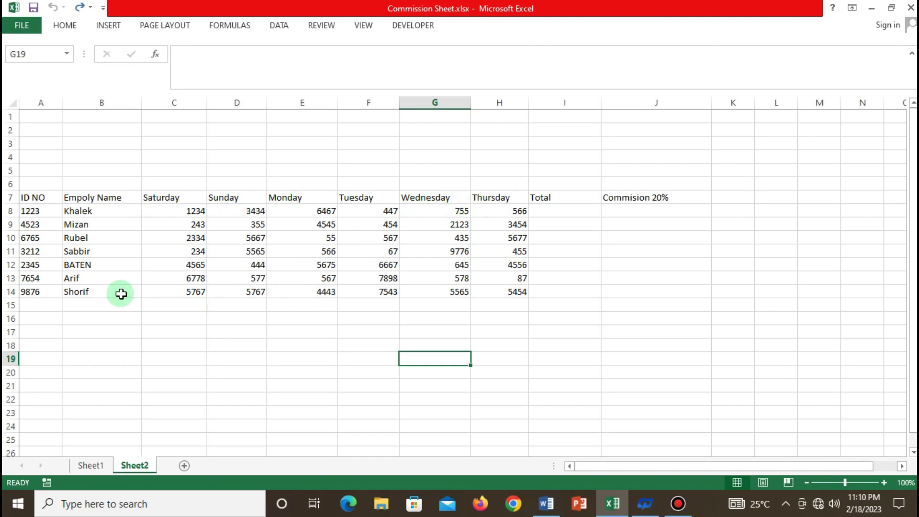
# - Set the first employee's Saturday sales in cell C8 to 4555
pyautogui.moveTo(82, 210); pyautogui.dragTo(84, 293)
pyautogui.click(81, 329)
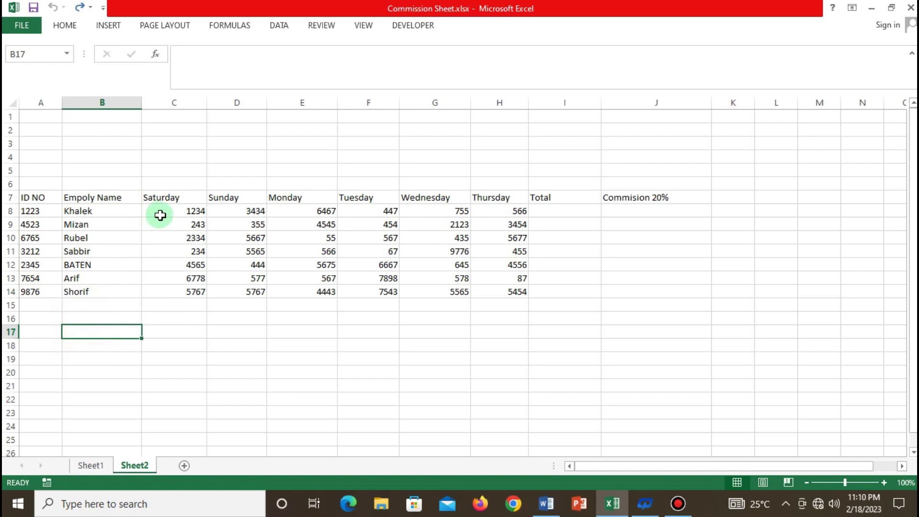
pyautogui.click(184, 210)
pyautogui.write('4555')
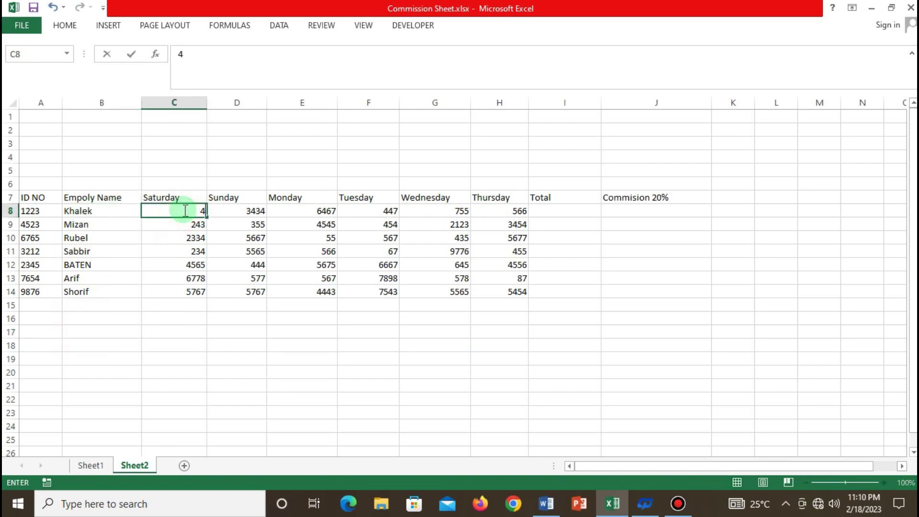
pyautogui.click(183, 342)
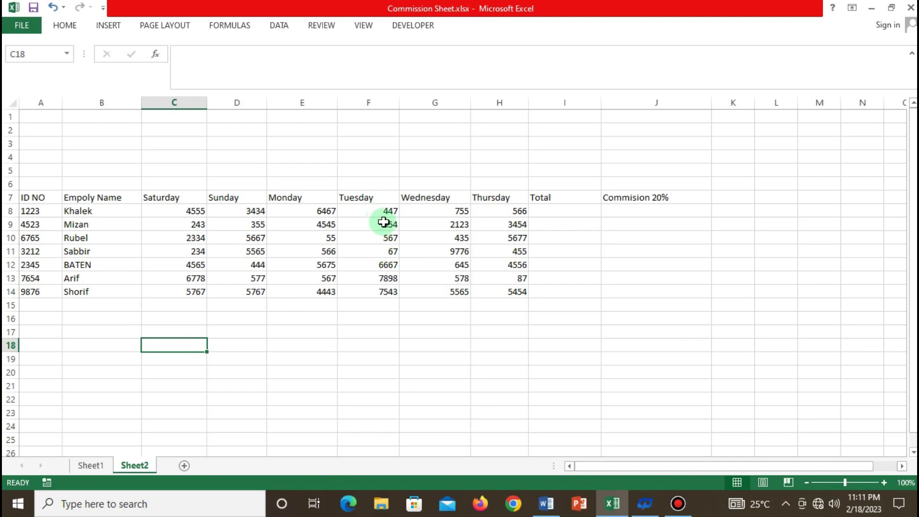
pyautogui.moveTo(371, 207); pyautogui.dragTo(380, 296)
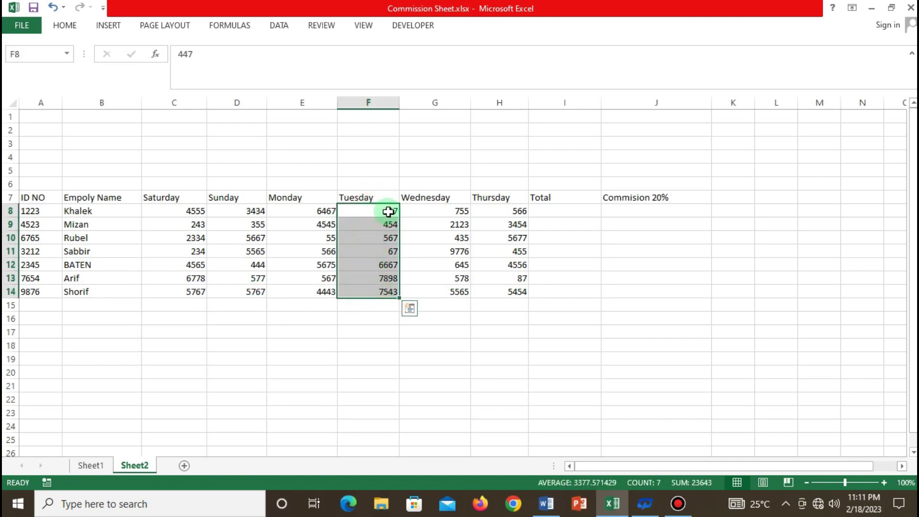
pyautogui.click(249, 342)
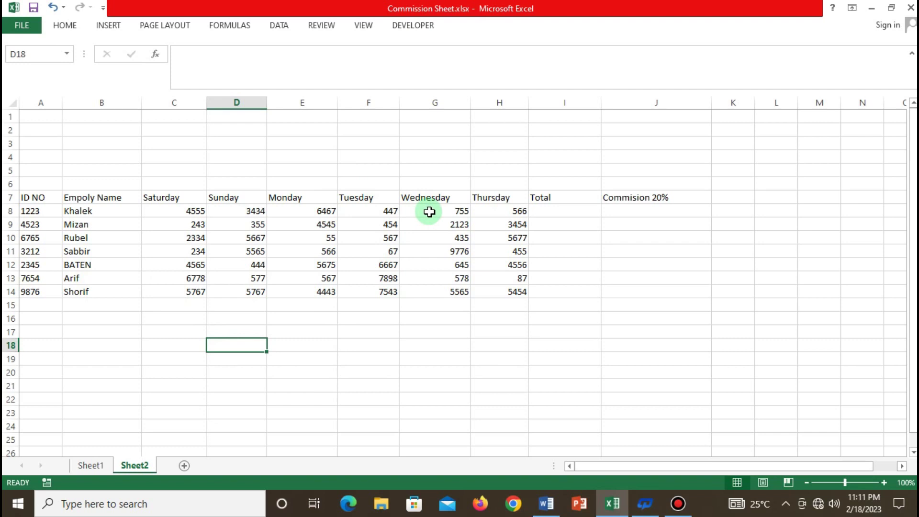
pyautogui.click(573, 211)
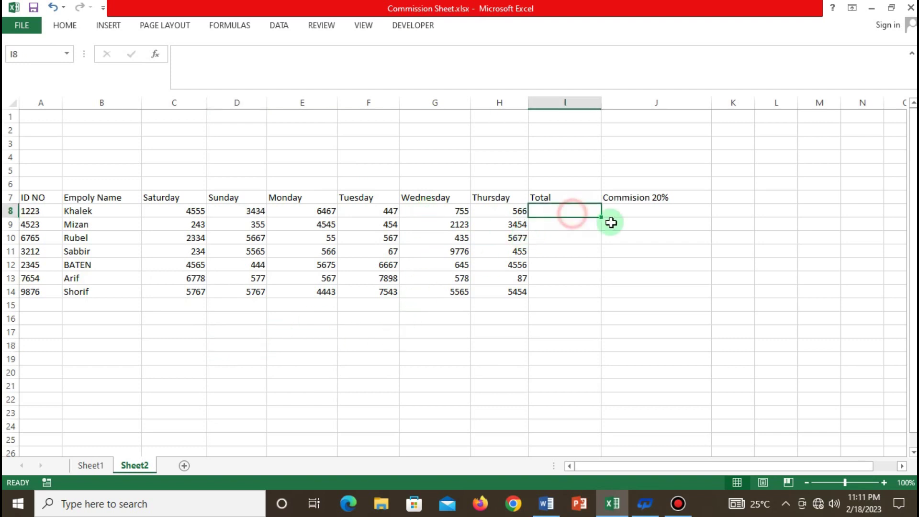
pyautogui.click(651, 212)
pyautogui.click(563, 231)
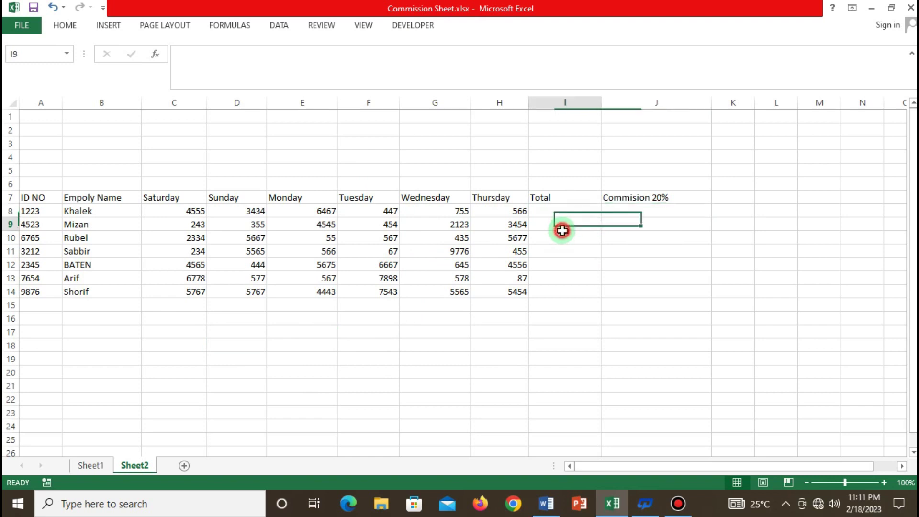
pyautogui.click(651, 211)
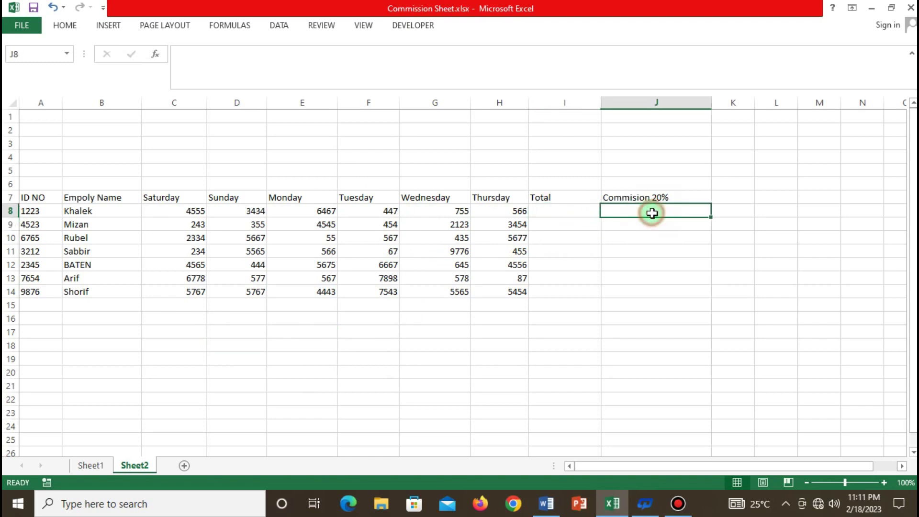
pyautogui.click(565, 229)
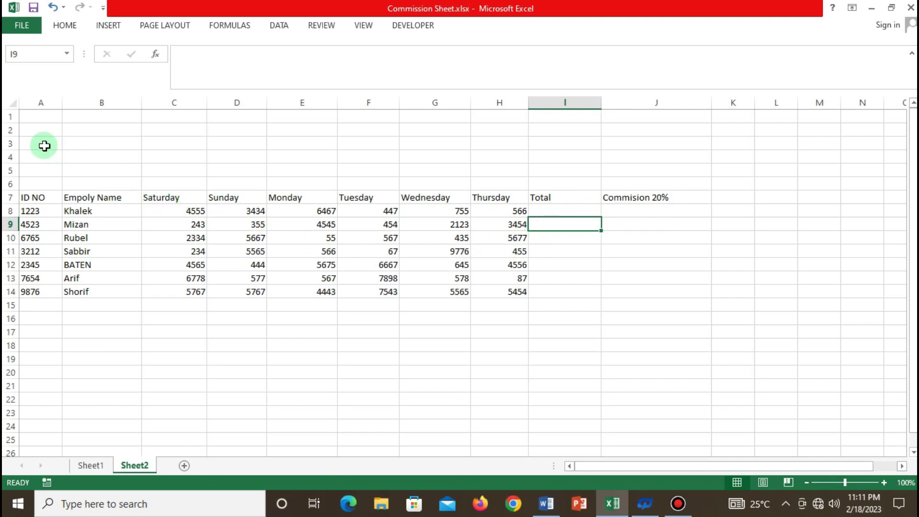
# - Merge and center the range A2:J5 above the table and enter the title COMMISSION SHEET in it
pyautogui.moveTo(43, 129); pyautogui.dragTo(627, 170)
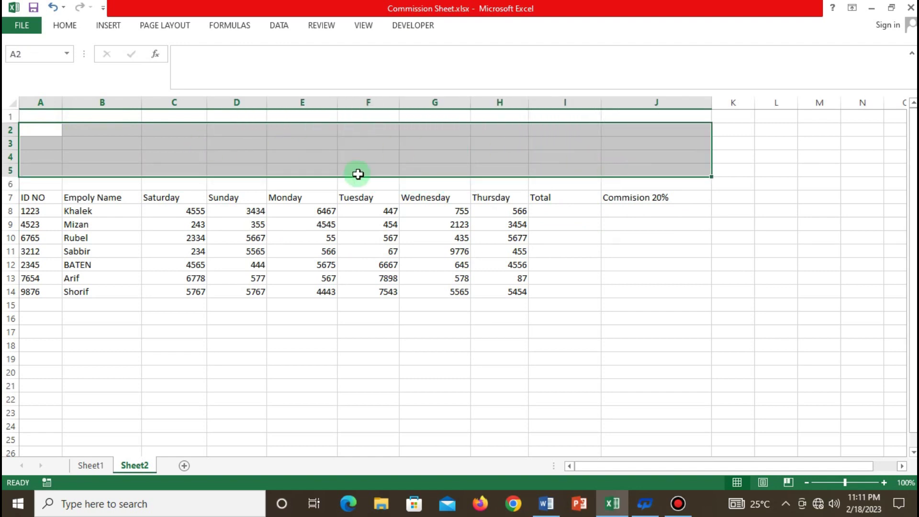
pyautogui.click(67, 27)
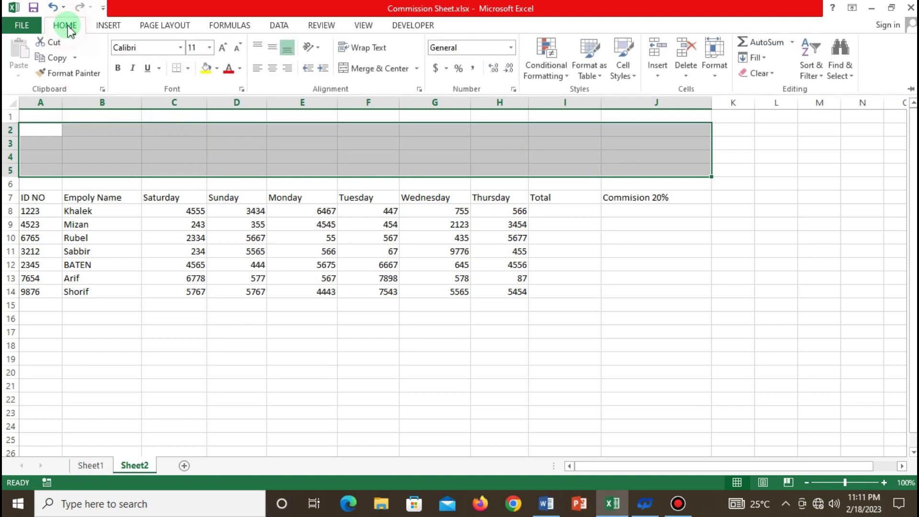
pyautogui.click(376, 72)
pyautogui.click(288, 154)
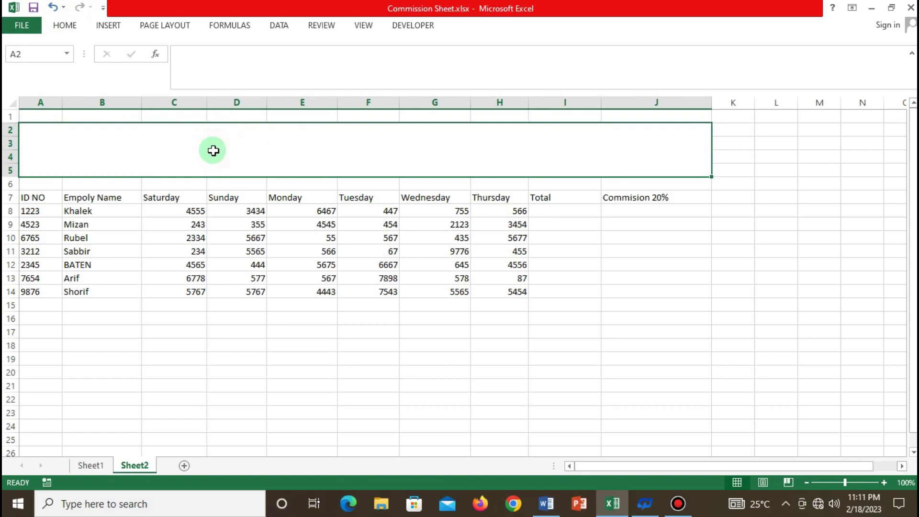
pyautogui.write('COMMISSION SHEET')
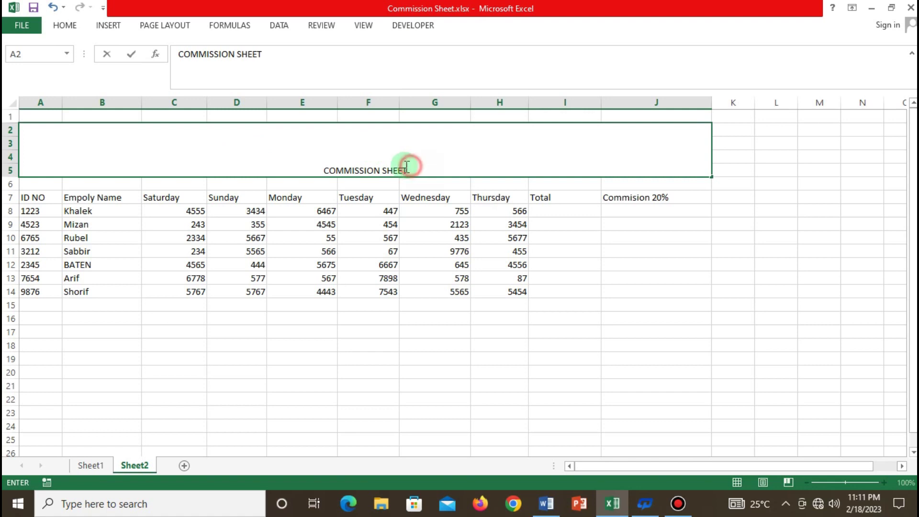
# - Enlarge the COMMISSION SHEET title text to font size 48
pyautogui.moveTo(406, 167); pyautogui.dragTo(310, 168)
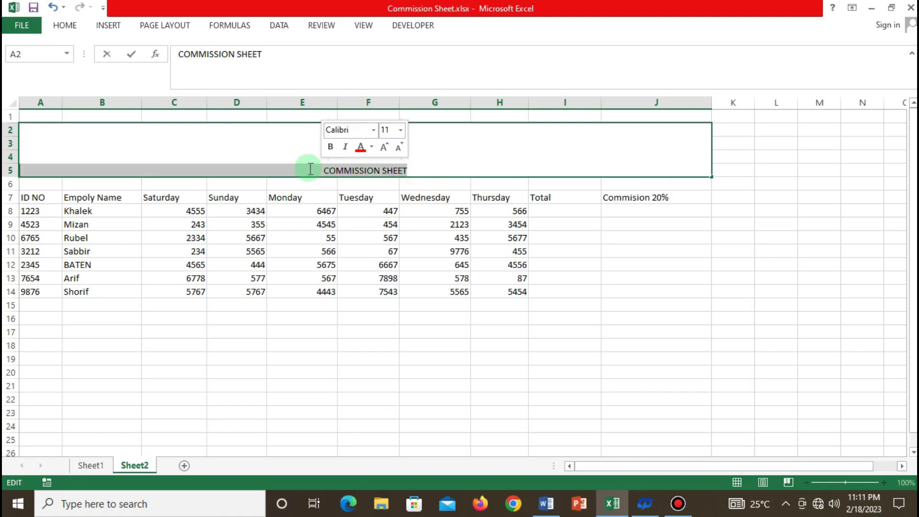
pyautogui.click(68, 25)
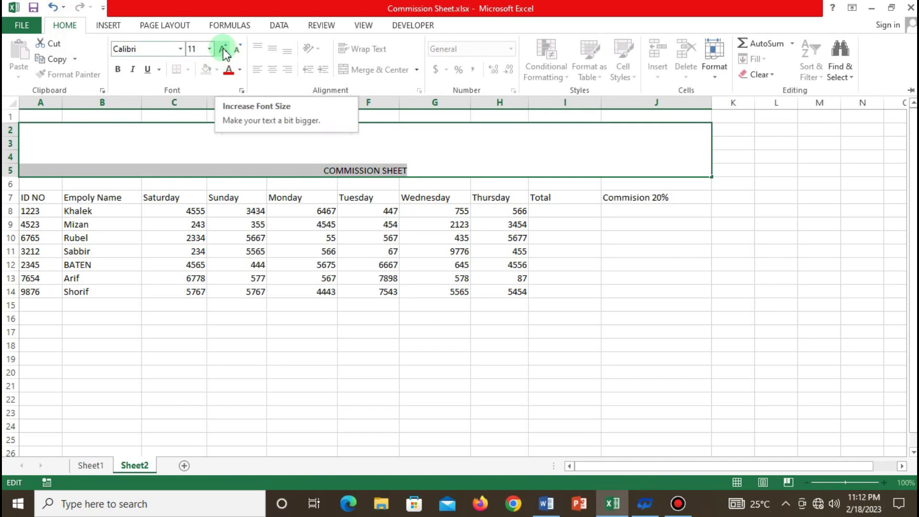
pyautogui.click(223, 49)
pyautogui.click(224, 49)
pyautogui.click(224, 50)
pyautogui.click(224, 49)
pyautogui.click(224, 49)
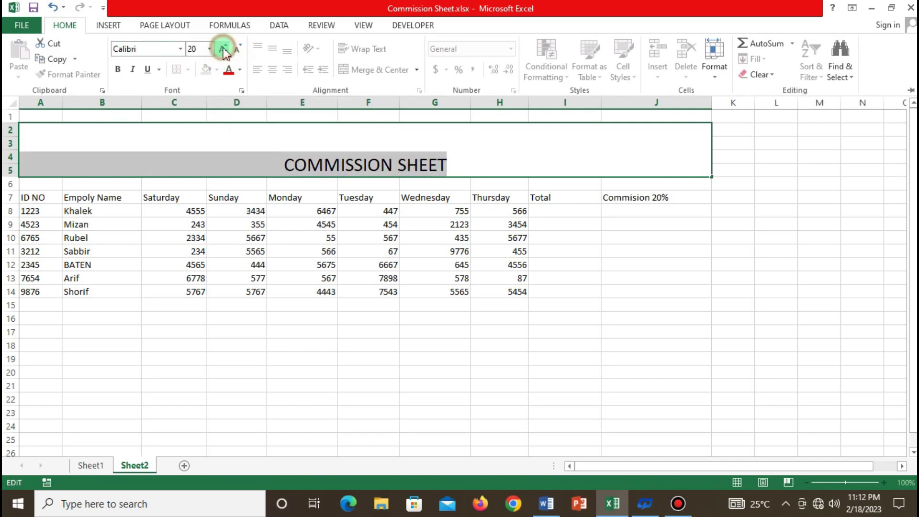
pyautogui.click(223, 49)
pyautogui.click(223, 50)
pyautogui.click(223, 49)
pyautogui.click(224, 49)
pyautogui.click(224, 49)
pyautogui.click(223, 50)
pyautogui.click(224, 50)
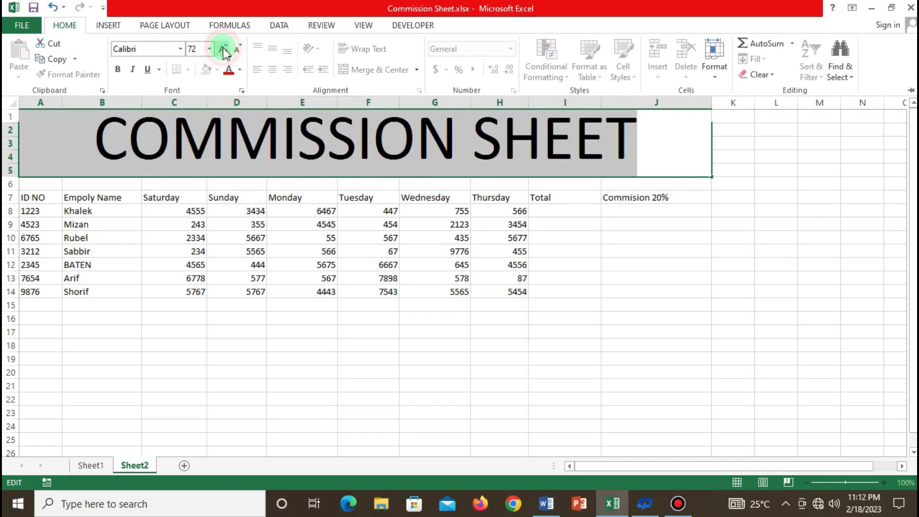
pyautogui.click(236, 49)
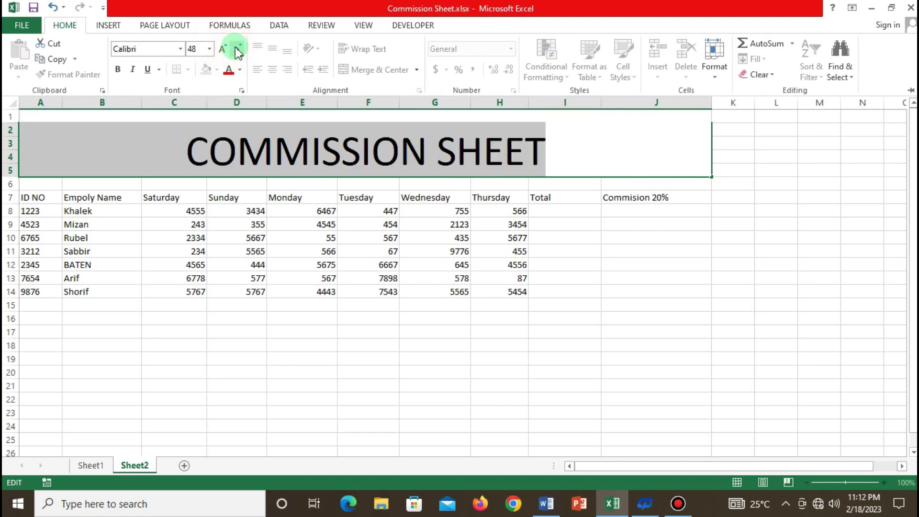
pyautogui.click(167, 382)
pyautogui.click(167, 373)
# - Fill the merged title cell with standard green and change its text color to yellow
pyautogui.click(158, 153)
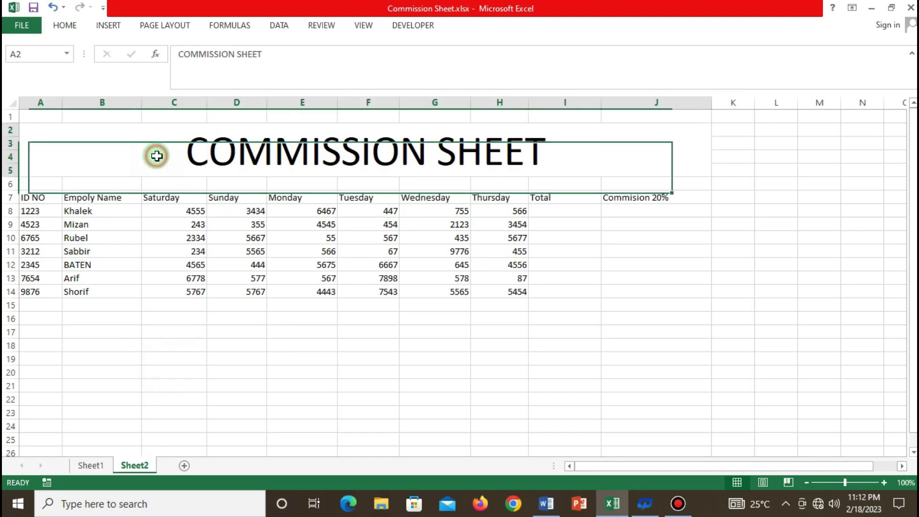
pyautogui.click(64, 26)
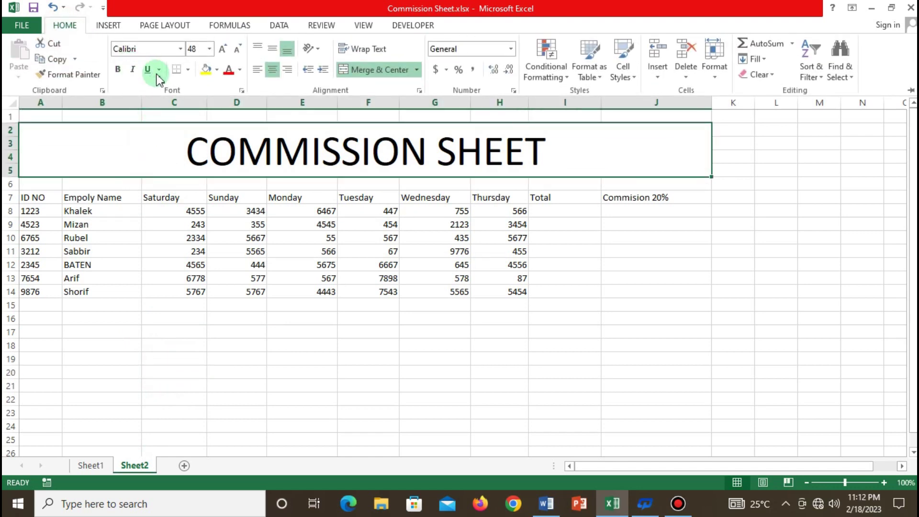
pyautogui.click(218, 70)
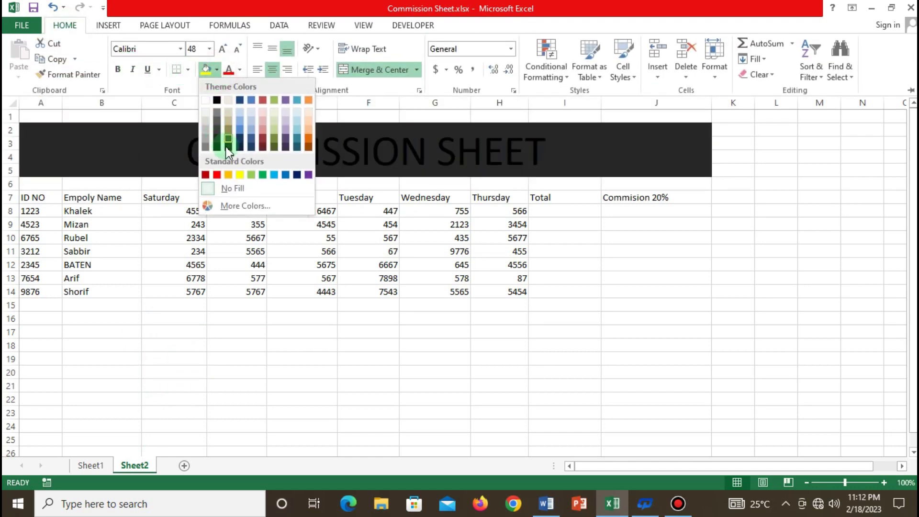
pyautogui.click(263, 174)
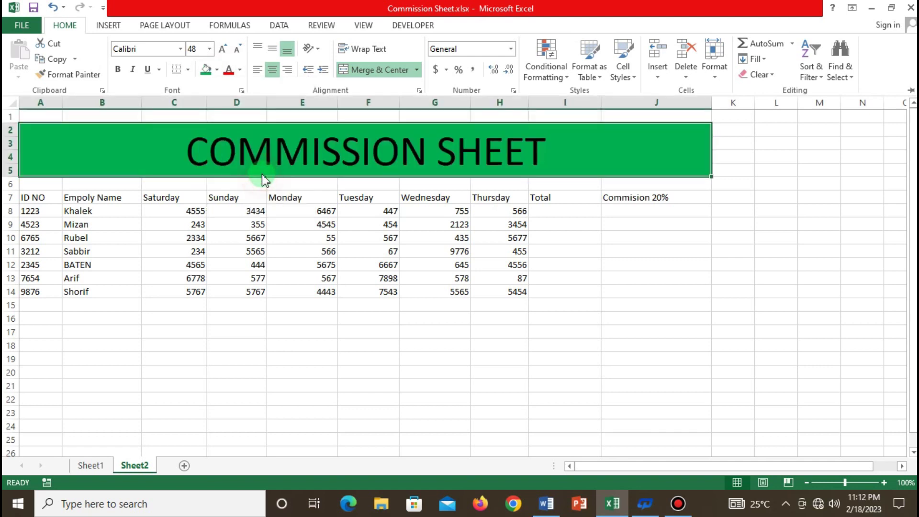
pyautogui.click(240, 69)
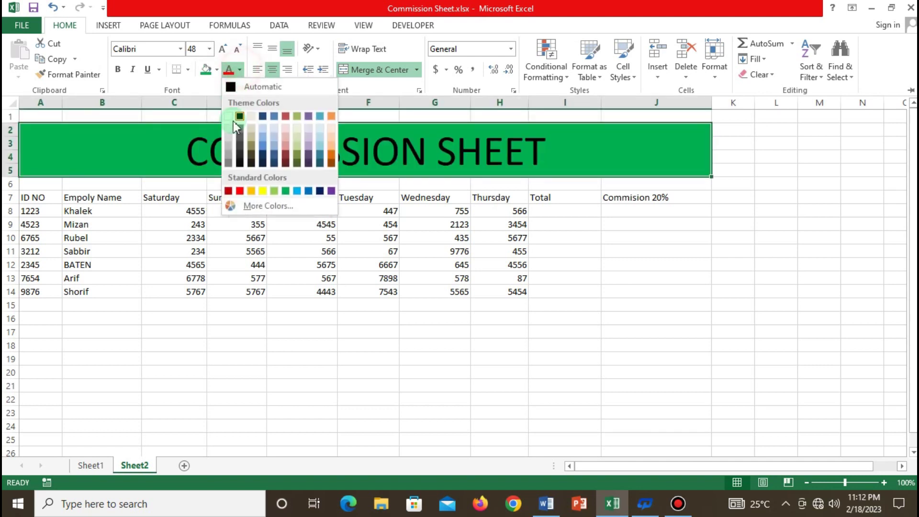
pyautogui.click(262, 191)
pyautogui.click(220, 358)
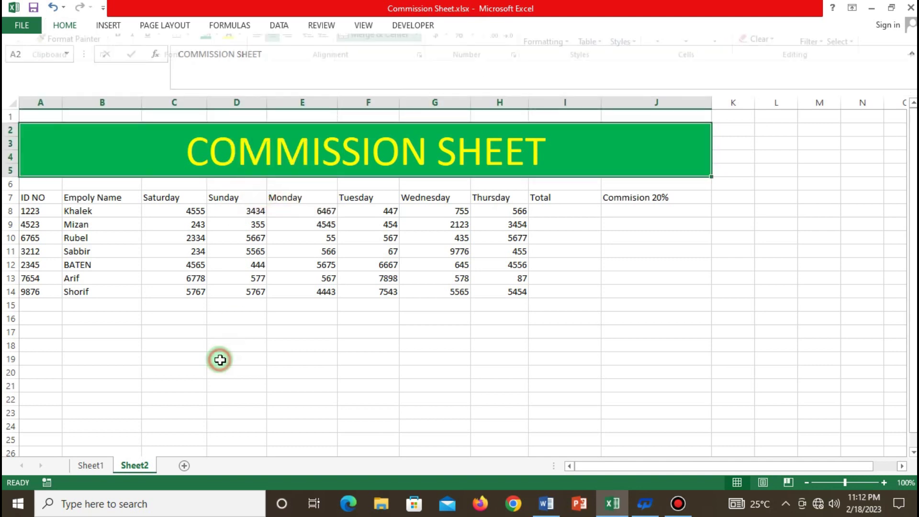
# - Fill the empty row strip A6:J6 between the title and the table headers with standard light blue
pyautogui.click(32, 184)
pyautogui.moveTo(32, 184); pyautogui.dragTo(652, 187)
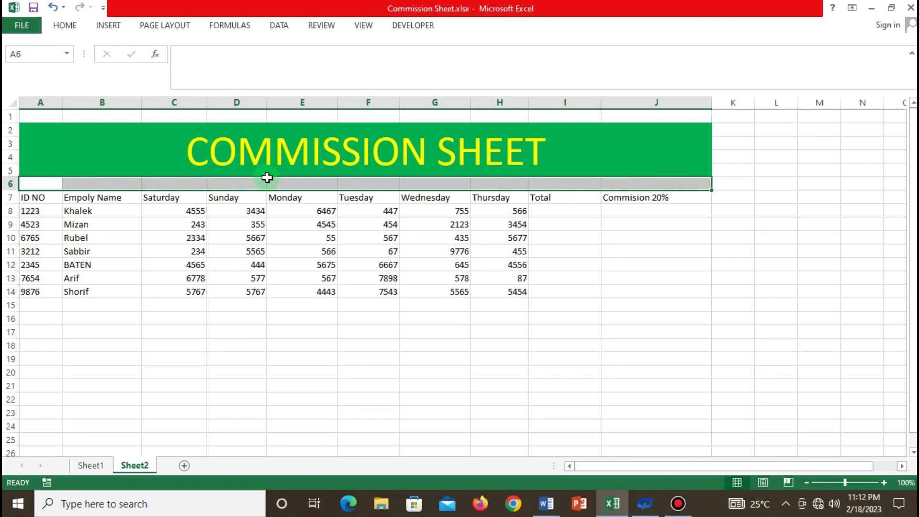
pyautogui.click(70, 26)
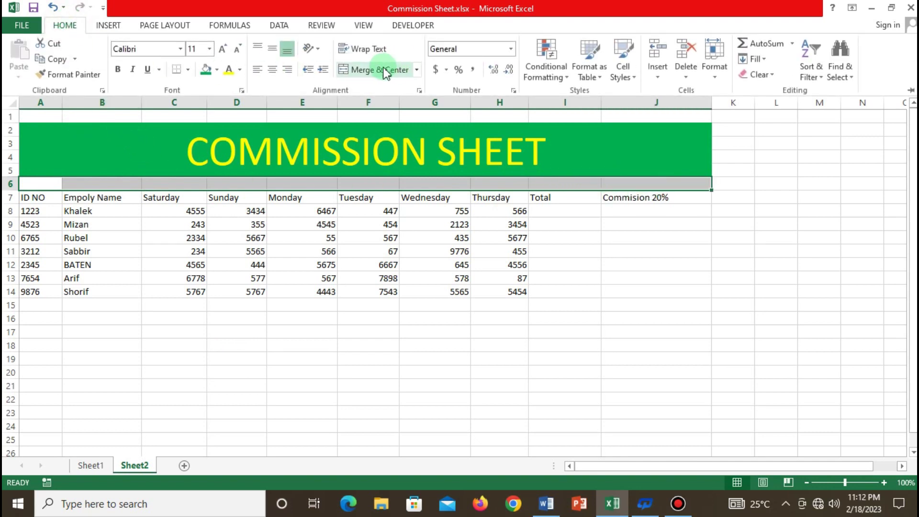
pyautogui.click(217, 71)
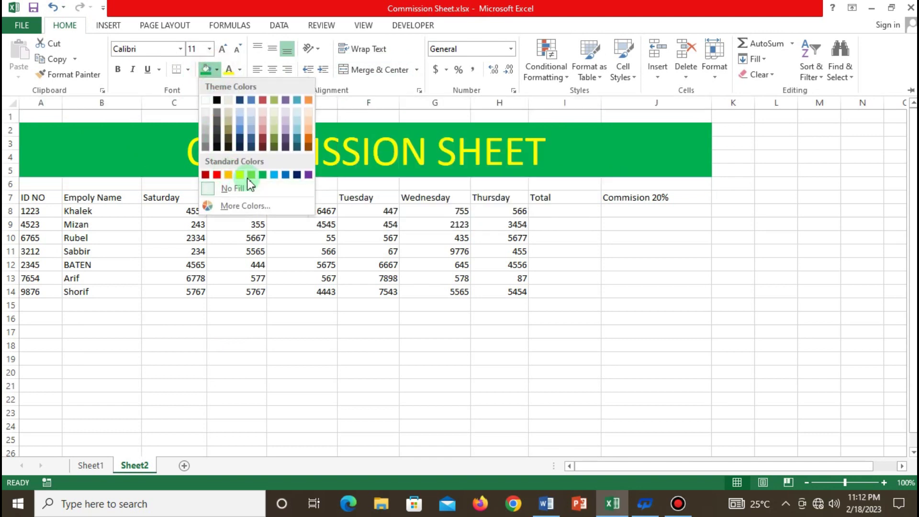
pyautogui.click(273, 175)
pyautogui.click(247, 348)
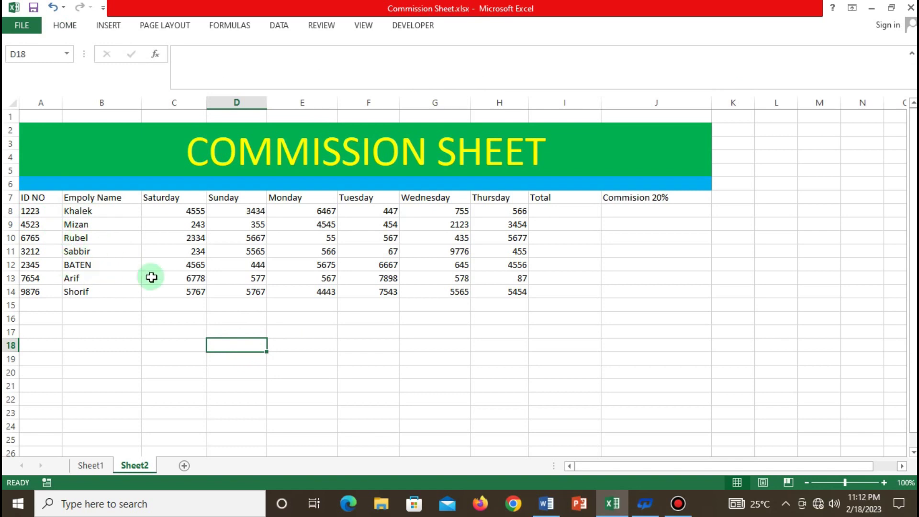
pyautogui.moveTo(76, 213); pyautogui.dragTo(76, 307)
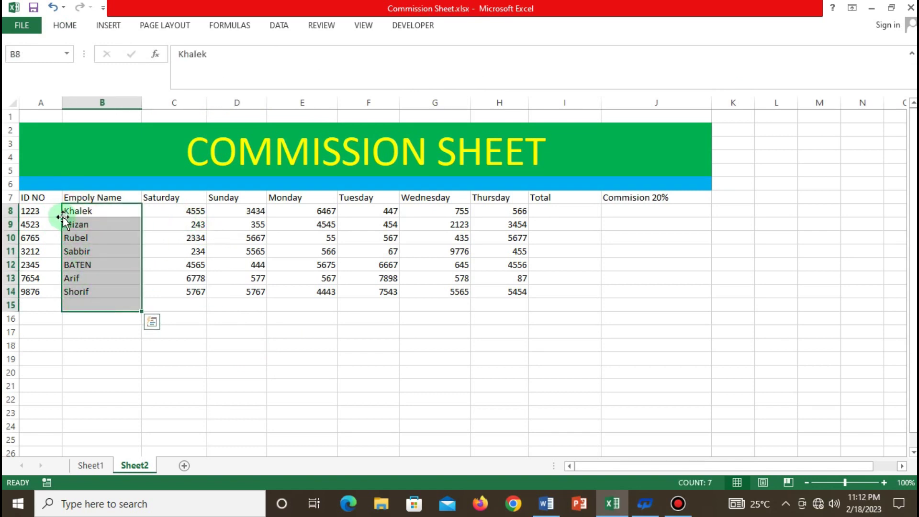
pyautogui.moveTo(163, 209); pyautogui.dragTo(187, 294)
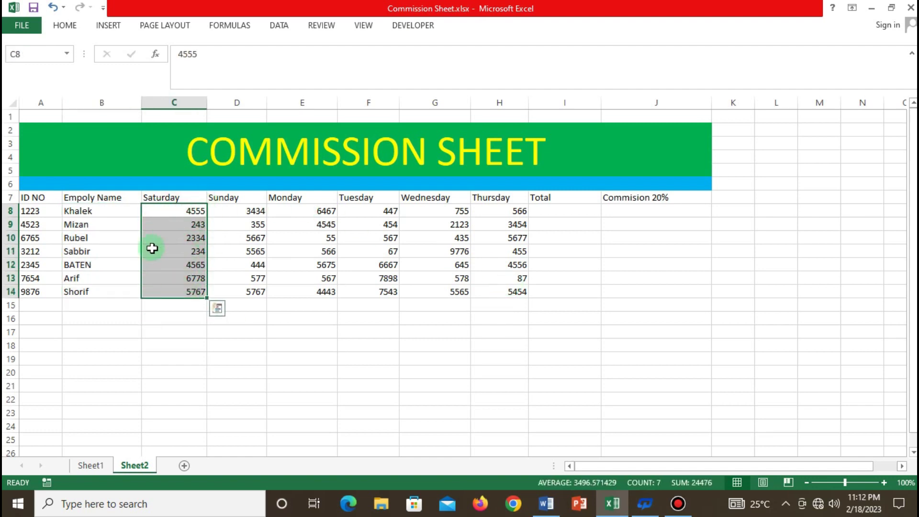
pyautogui.click(162, 384)
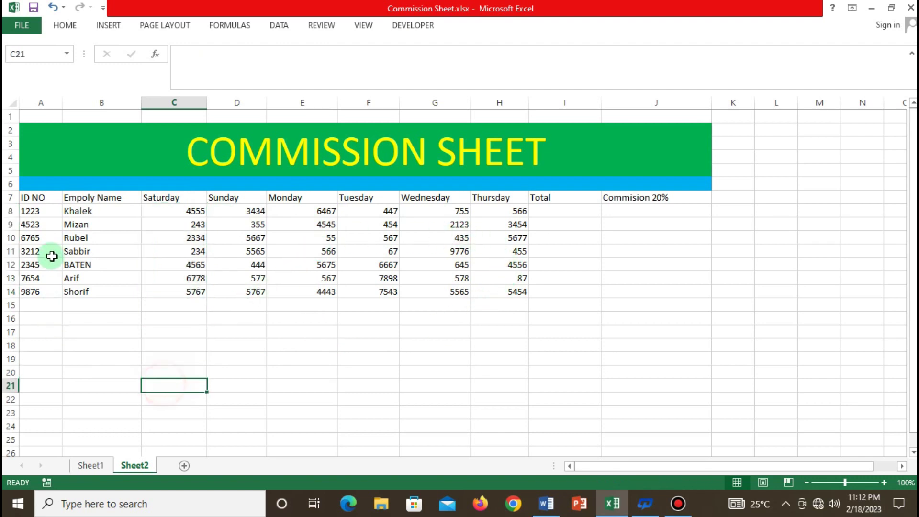
# - Center the contents of the sales table range A7:J14 and apply all borders to its cells
pyautogui.moveTo(33, 198); pyautogui.dragTo(653, 290)
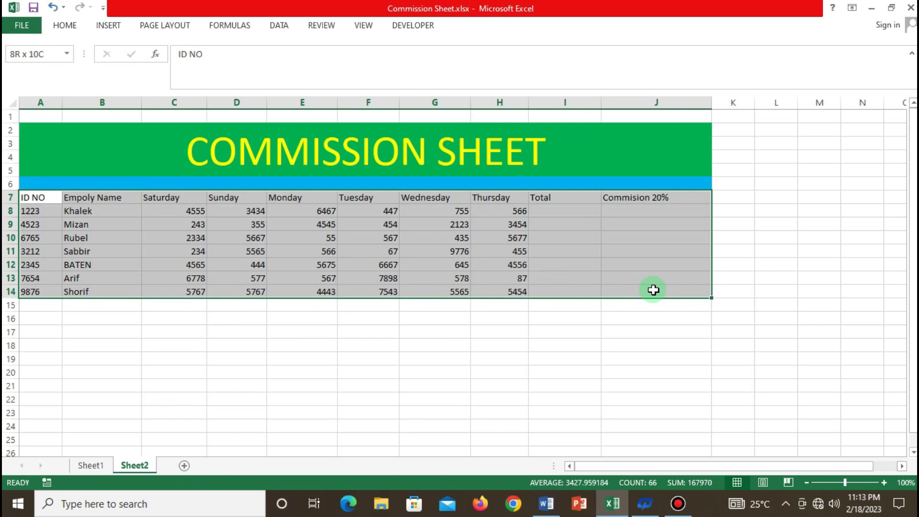
pyautogui.click(68, 26)
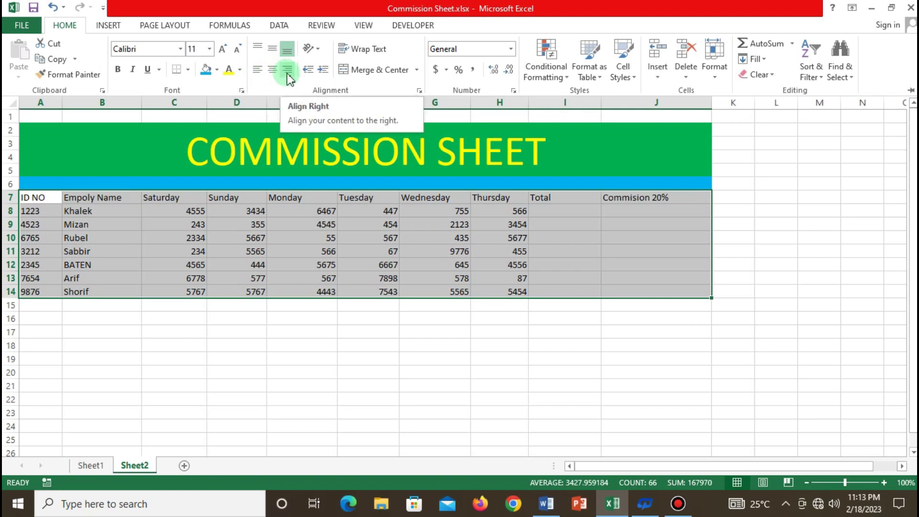
pyautogui.click(272, 72)
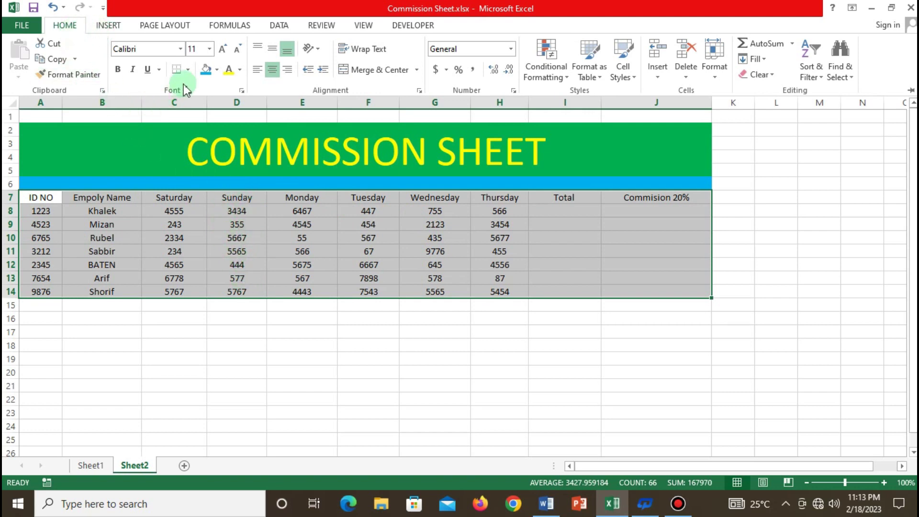
pyautogui.click(188, 70)
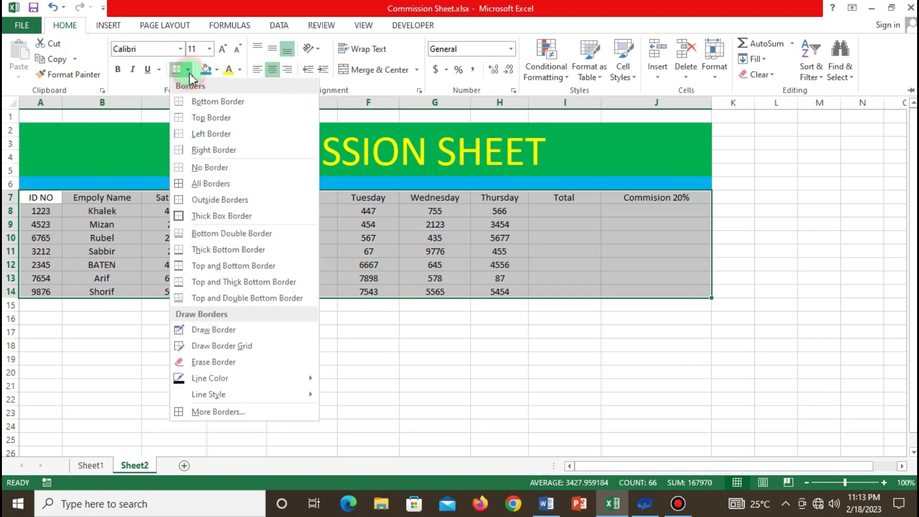
pyautogui.click(210, 185)
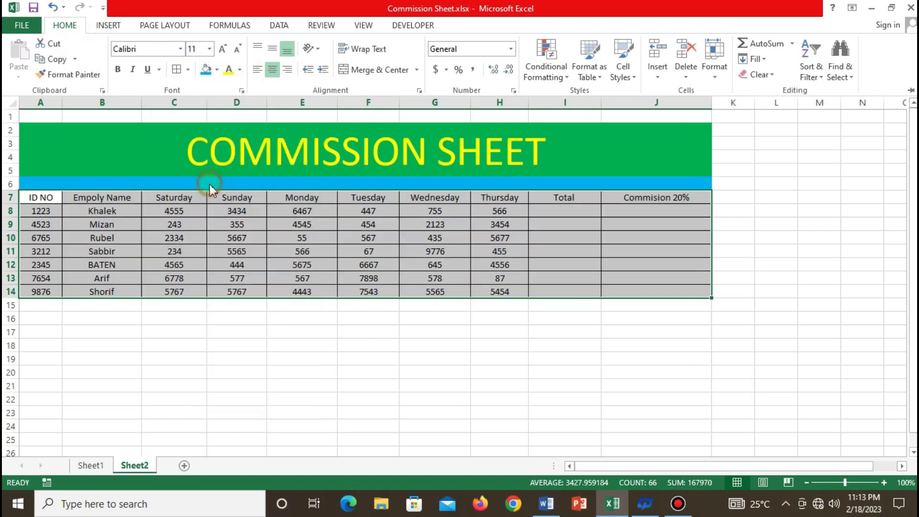
pyautogui.click(245, 375)
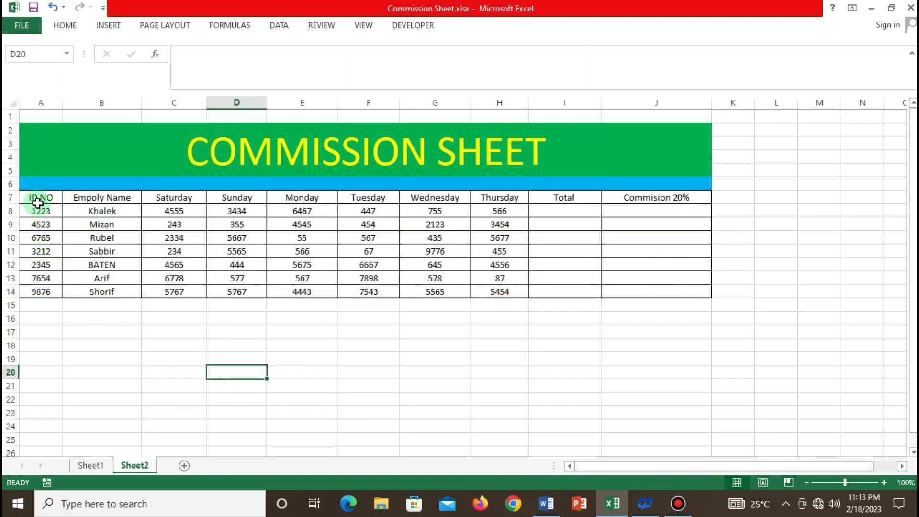
# - Format the range A7:J14 as a table with the green banded style from the second row of the Medium styles
pyautogui.moveTo(37, 198); pyautogui.dragTo(643, 289)
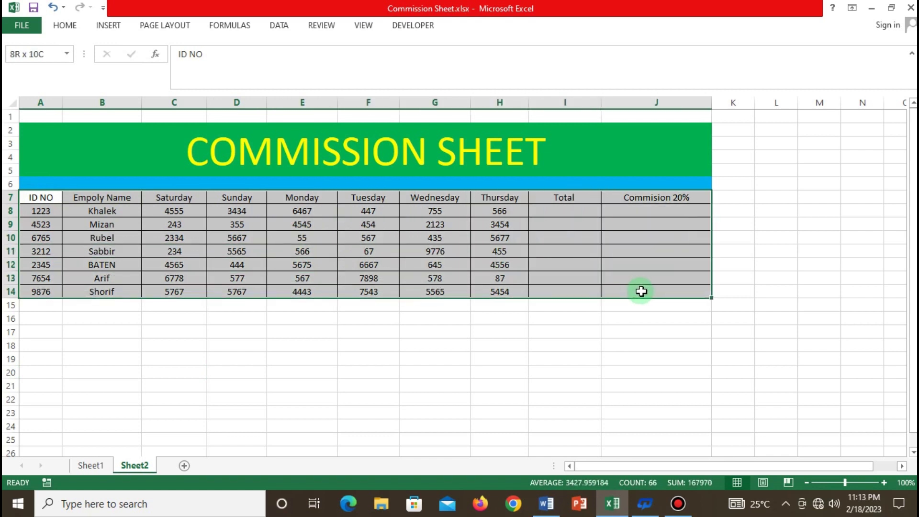
pyautogui.click(65, 27)
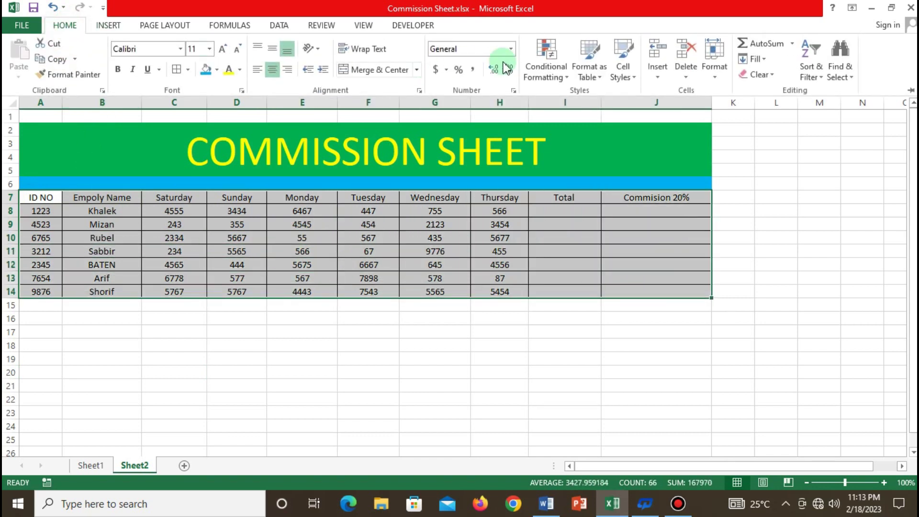
pyautogui.click(601, 79)
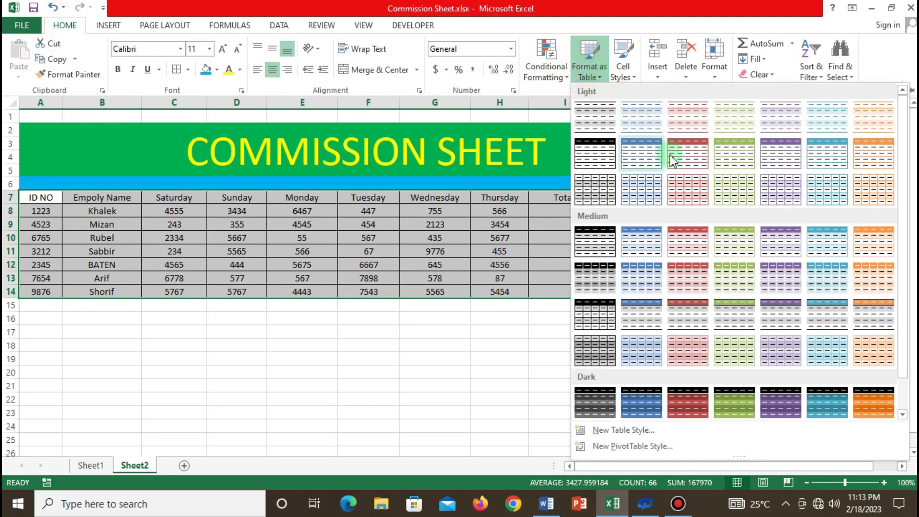
pyautogui.scroll(-1, 739, 346)
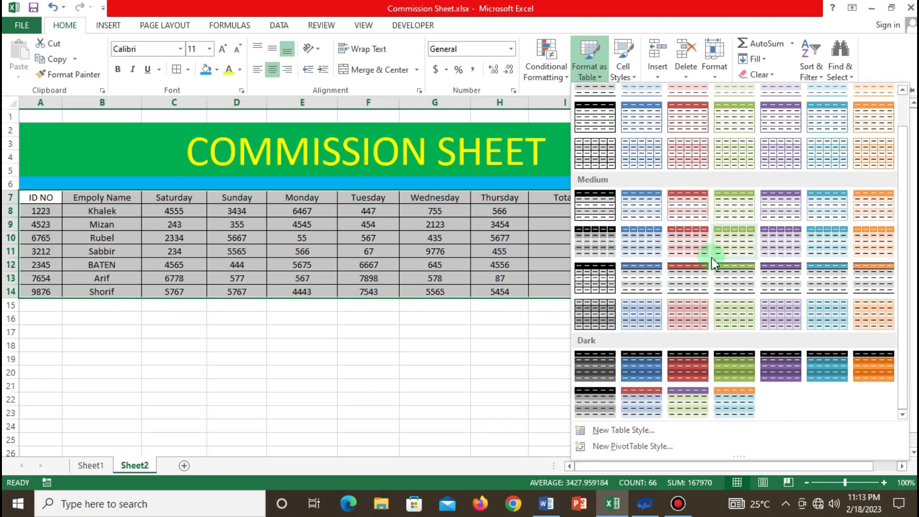
pyautogui.click(730, 241)
pyautogui.click(564, 383)
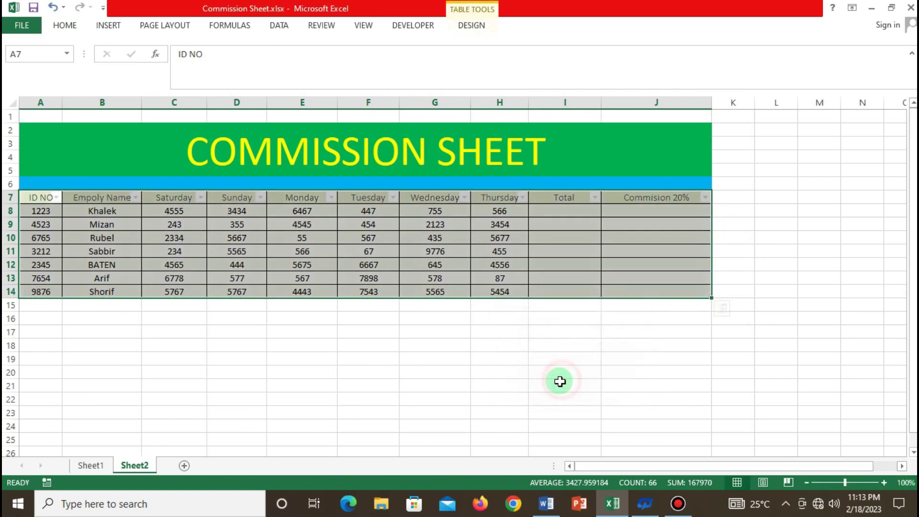
pyautogui.click(404, 369)
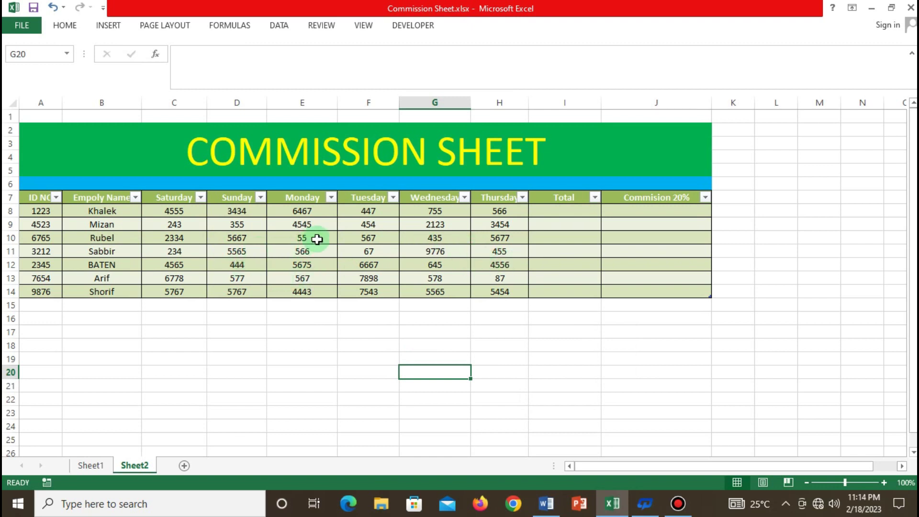
pyautogui.click(554, 211)
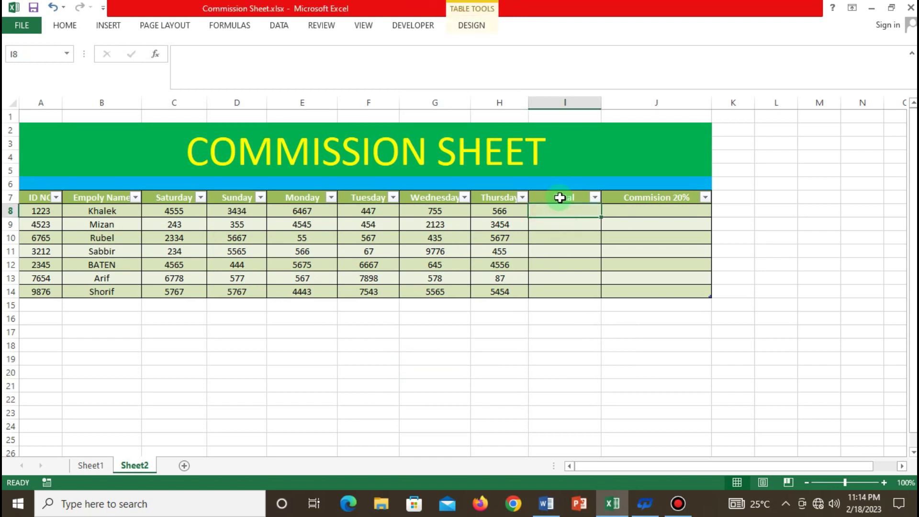
pyautogui.click(560, 197)
pyautogui.click(559, 210)
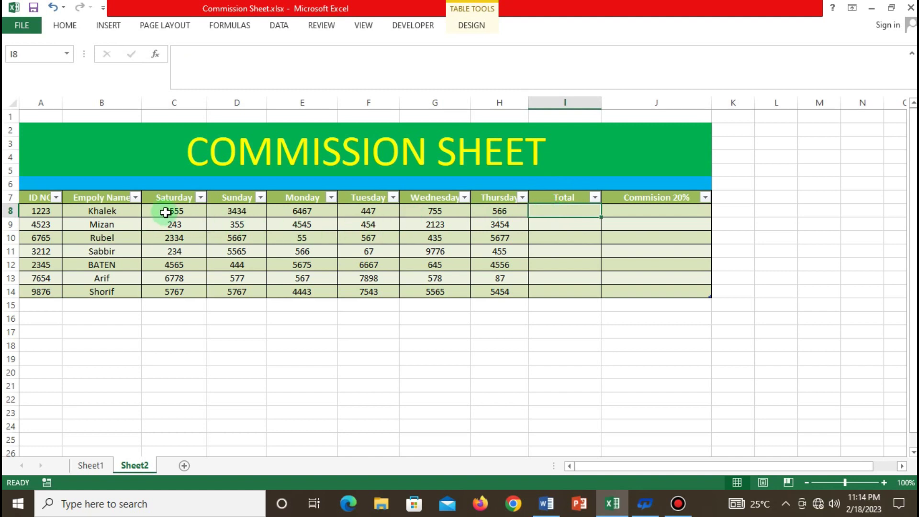
pyautogui.moveTo(166, 212); pyautogui.dragTo(497, 211)
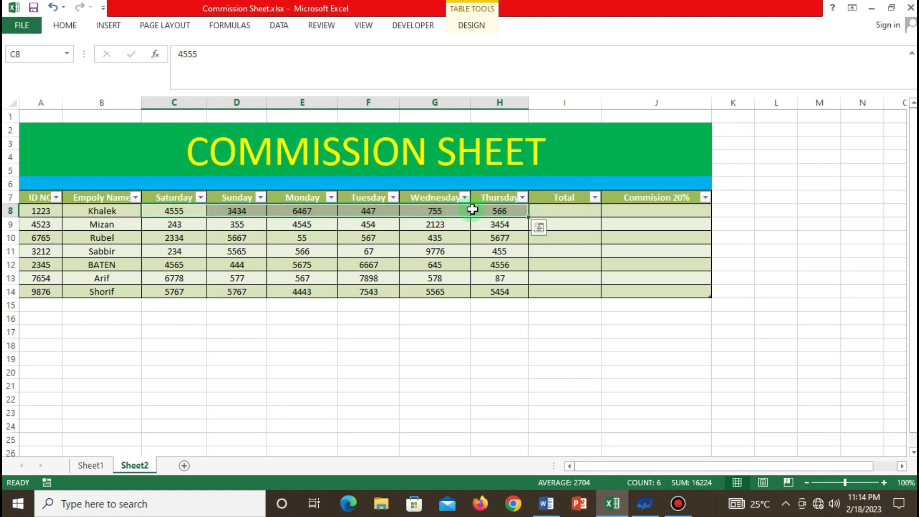
pyautogui.click(553, 212)
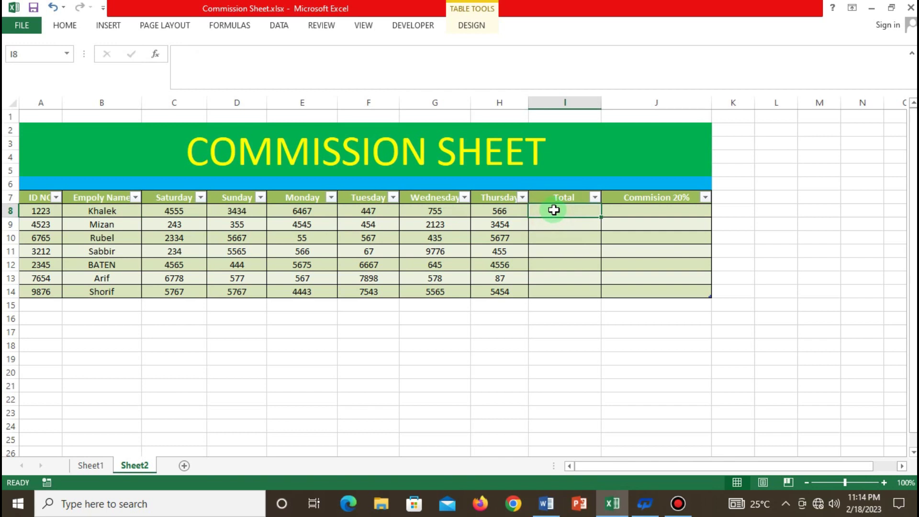
pyautogui.write('=')
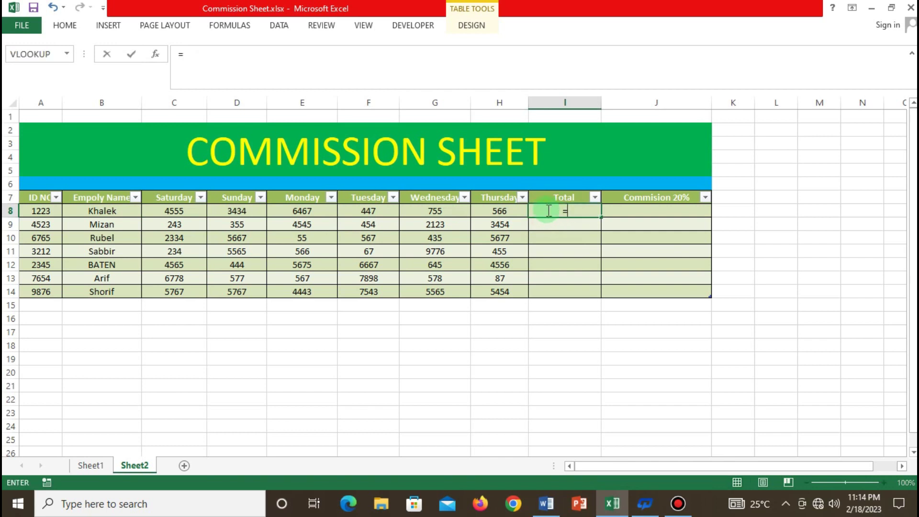
pyautogui.click(174, 212)
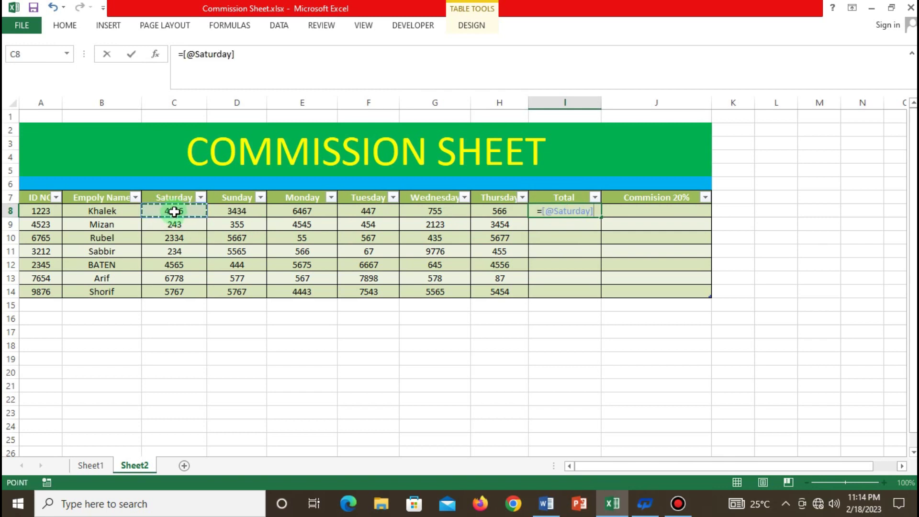
pyautogui.write('+')
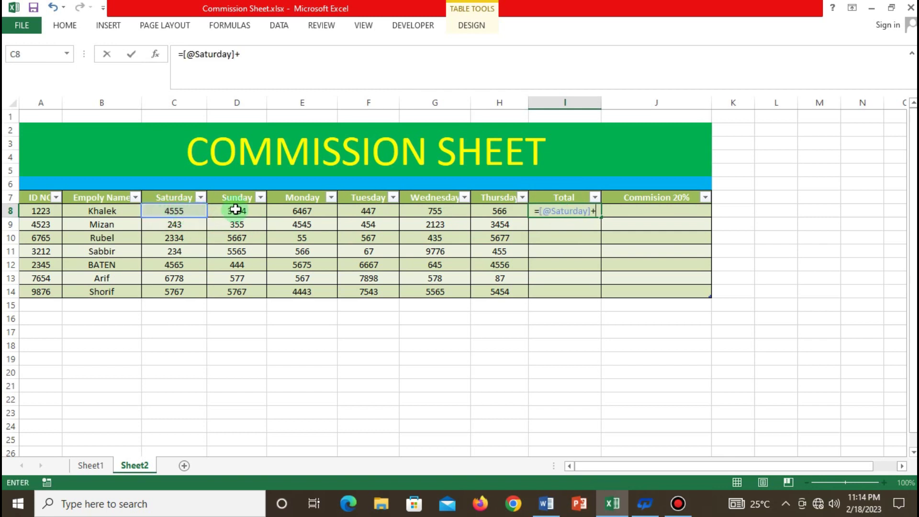
pyautogui.click(236, 210)
pyautogui.write('+')
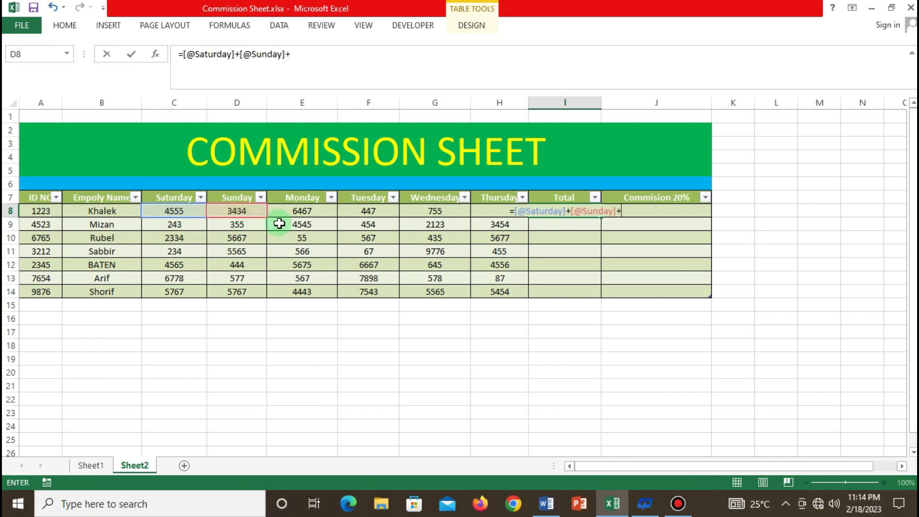
pyautogui.click(297, 211)
pyautogui.write('+')
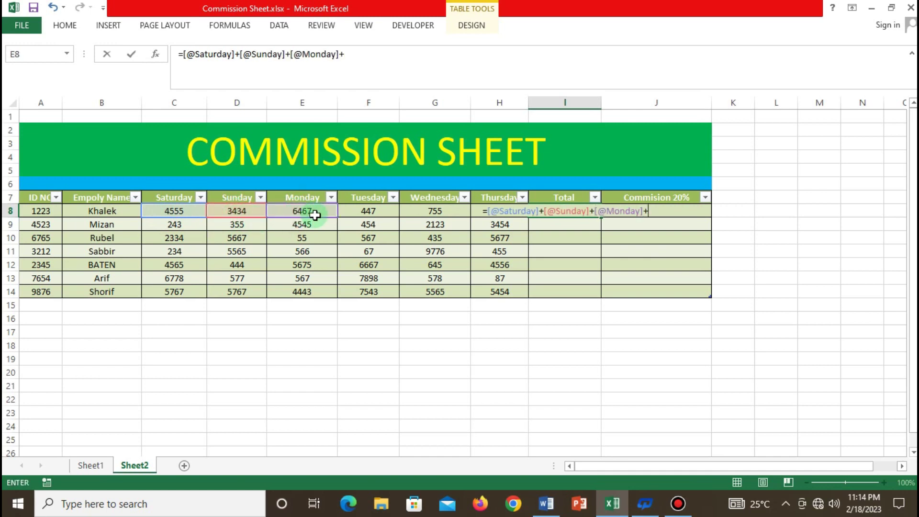
pyautogui.click(360, 212)
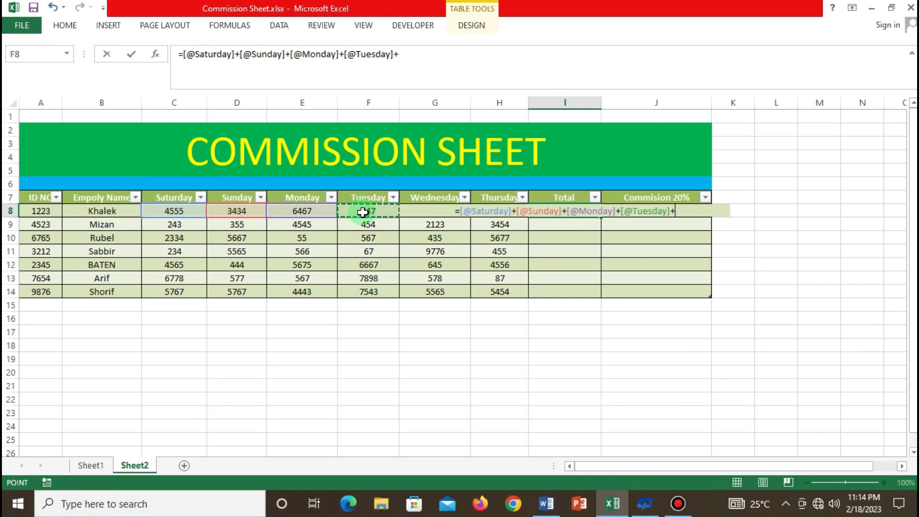
pyautogui.write('+')
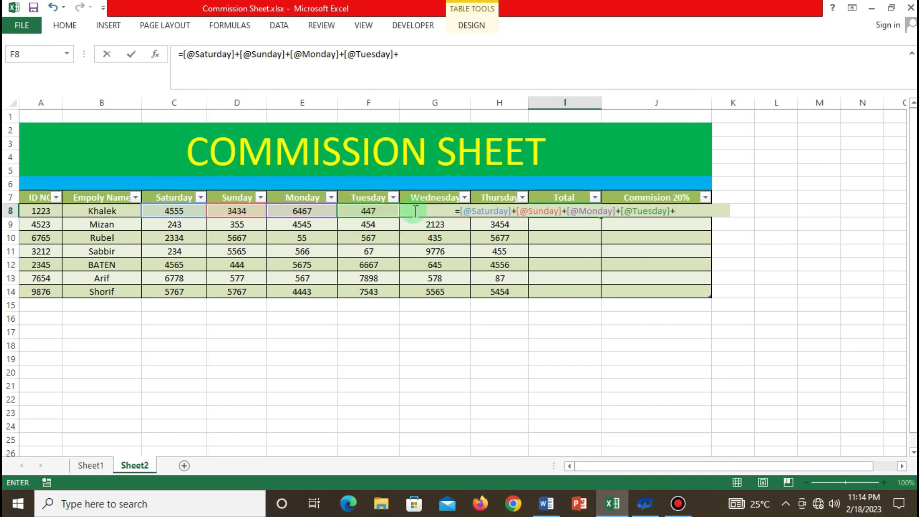
pyautogui.click(416, 212)
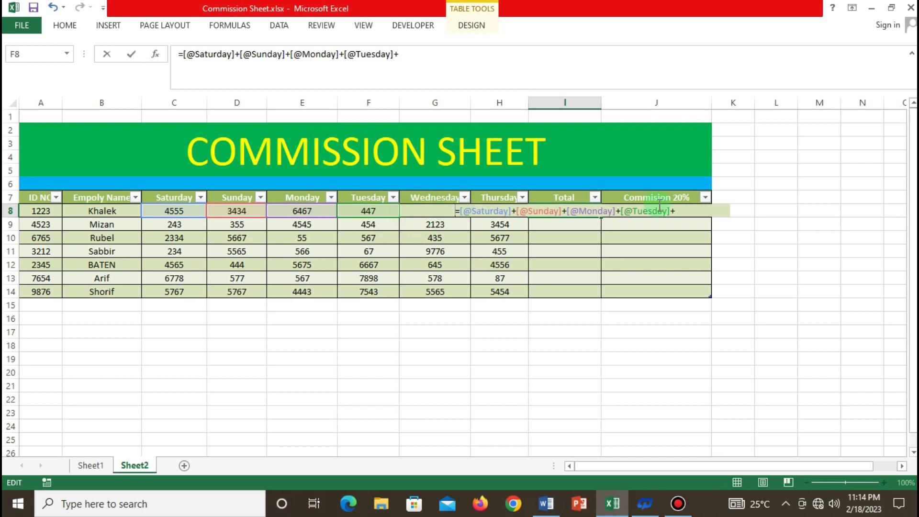
pyautogui.moveTo(403, 60); pyautogui.dragTo(174, 54)
pyautogui.press('Delete')
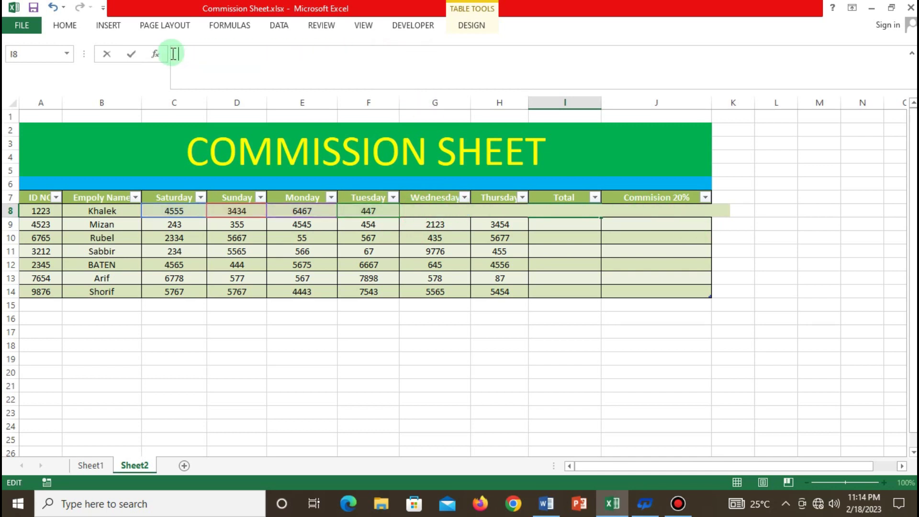
pyautogui.click(376, 382)
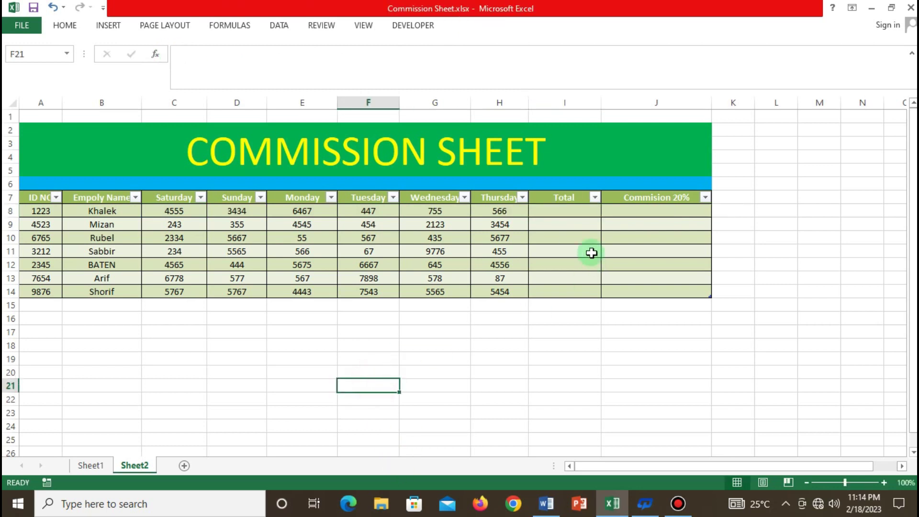
pyautogui.click(550, 208)
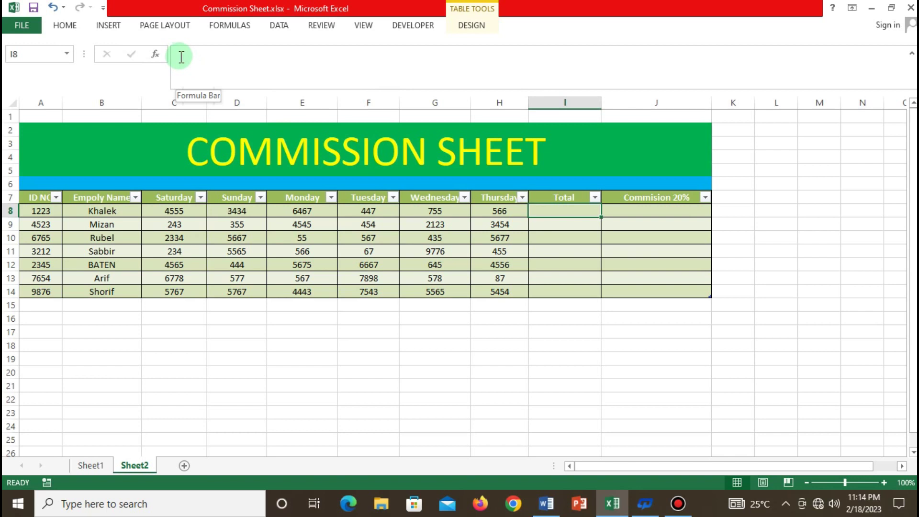
pyautogui.click(481, 376)
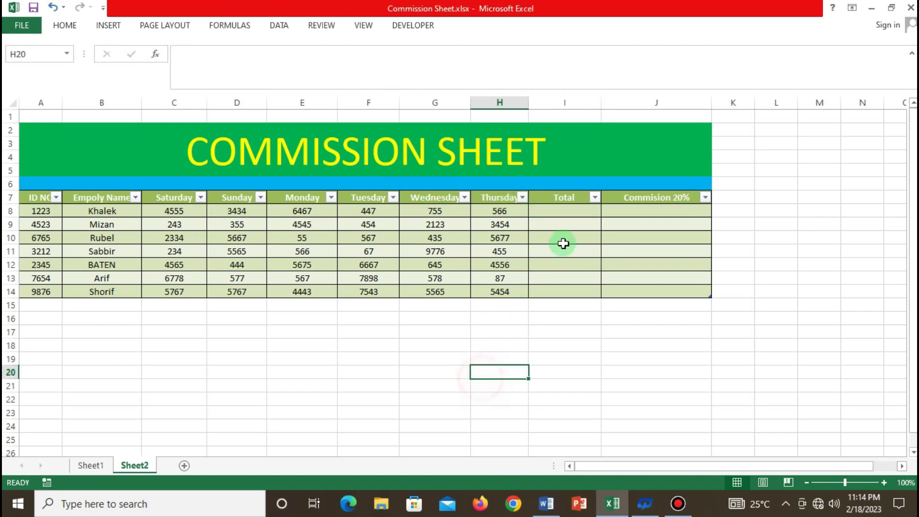
# - Enter a formula in I8 that adds the row's Saturday, Sunday, Monday, Tuesday, Wednesday and Thursday sales with plus signs
pyautogui.click(556, 211)
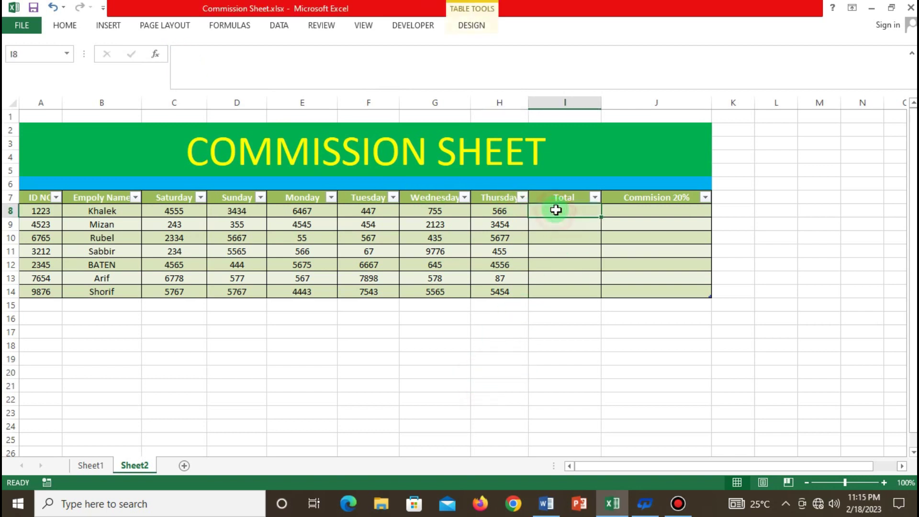
pyautogui.click(179, 54)
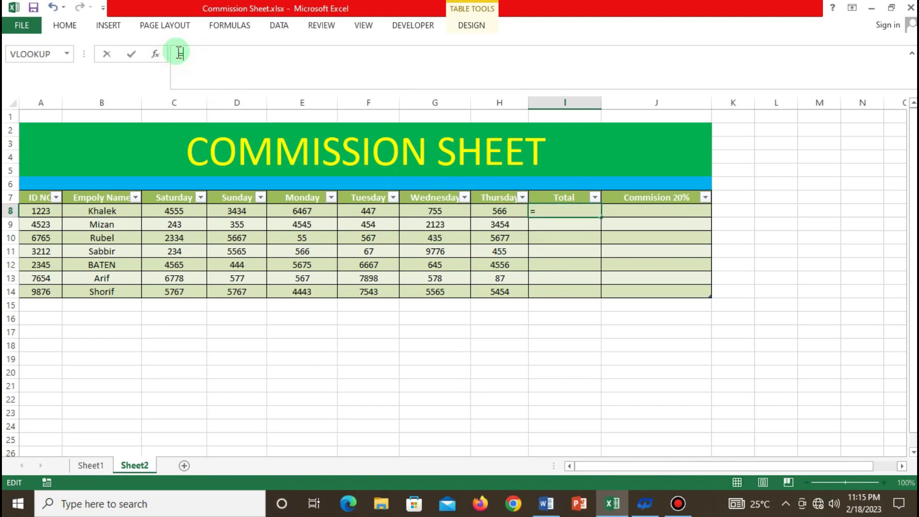
pyautogui.click(169, 209)
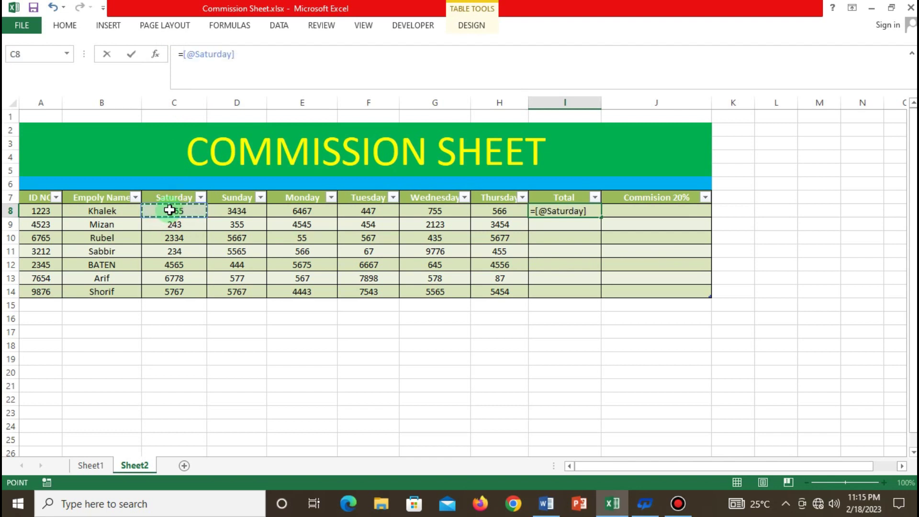
pyautogui.write('+')
pyautogui.click(241, 213)
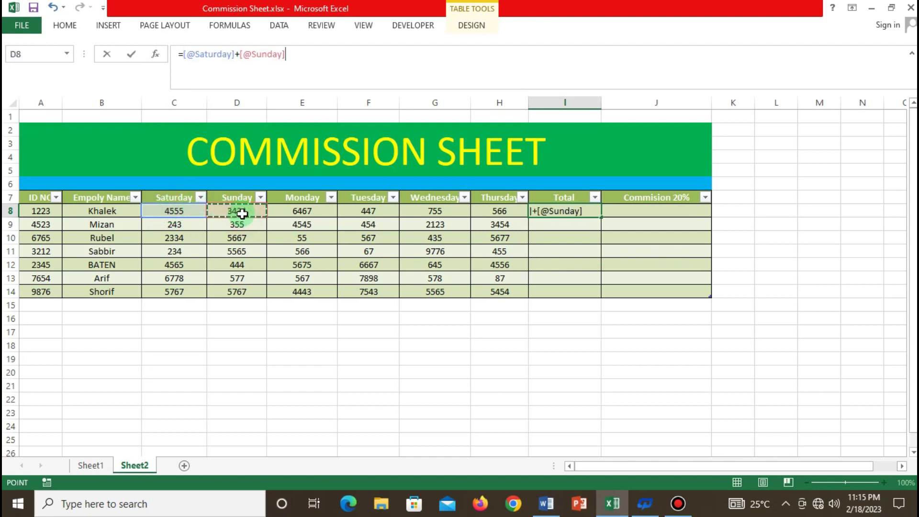
pyautogui.write('+')
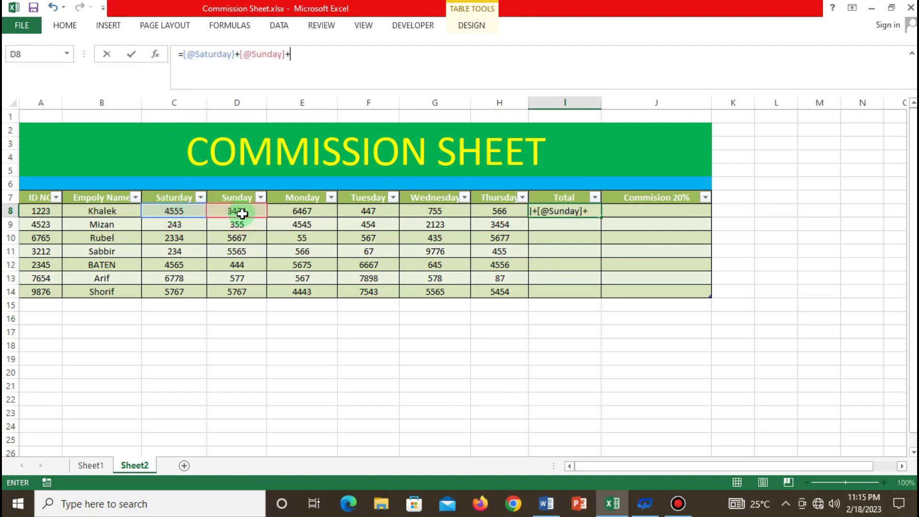
pyautogui.click(305, 214)
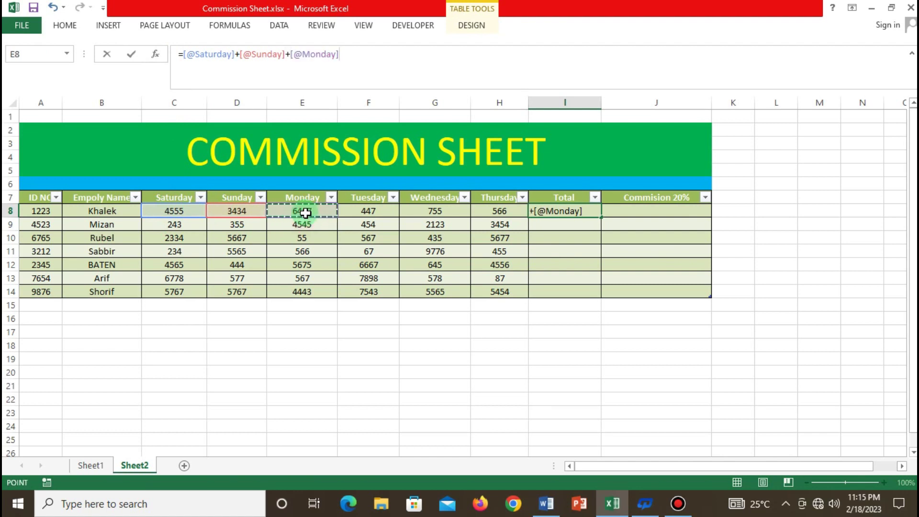
pyautogui.write('+')
pyautogui.click(360, 213)
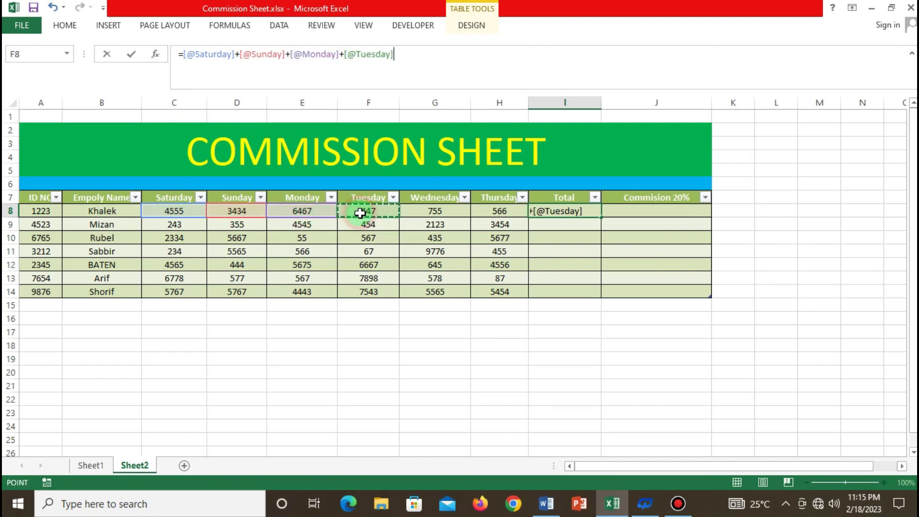
pyautogui.write('+')
pyautogui.click(425, 212)
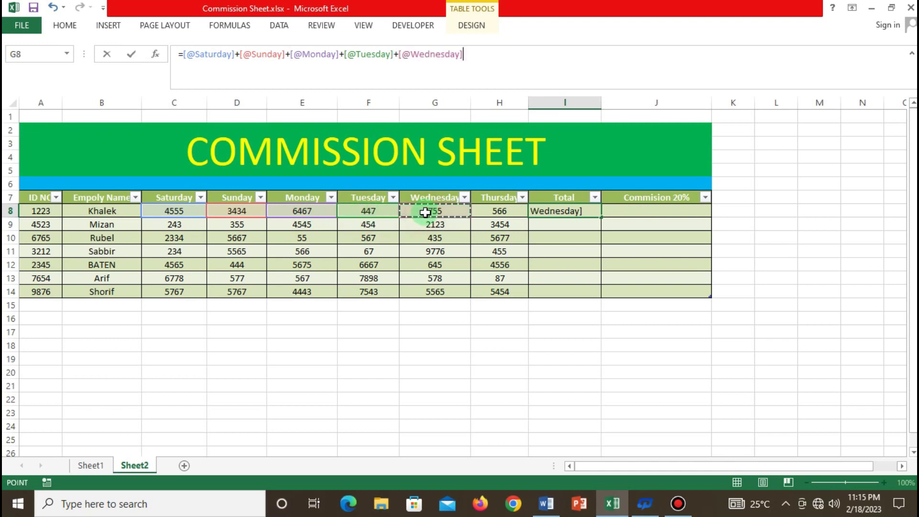
pyautogui.write('+')
pyautogui.click(494, 211)
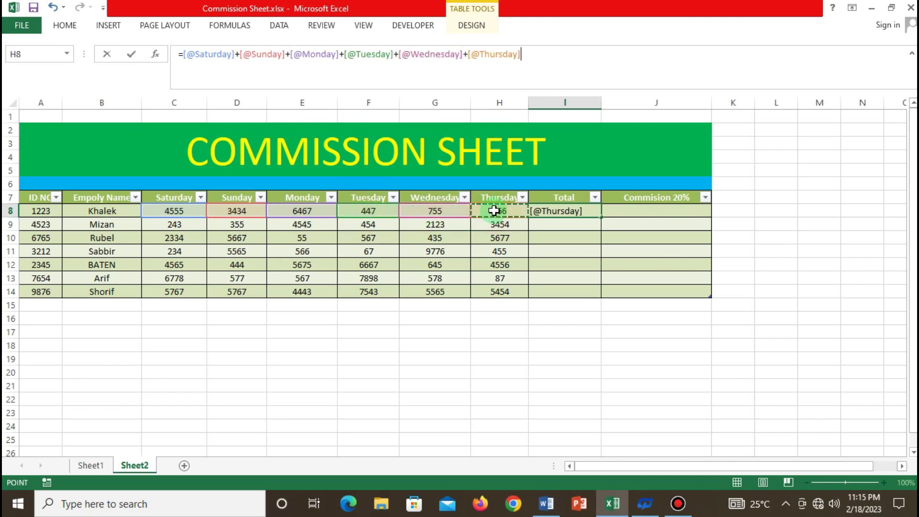
pyautogui.press('Return')
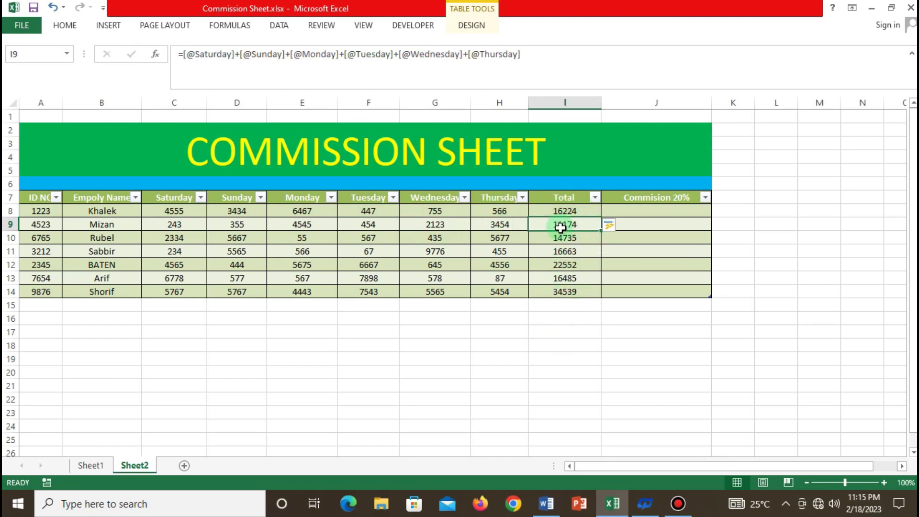
pyautogui.click(555, 330)
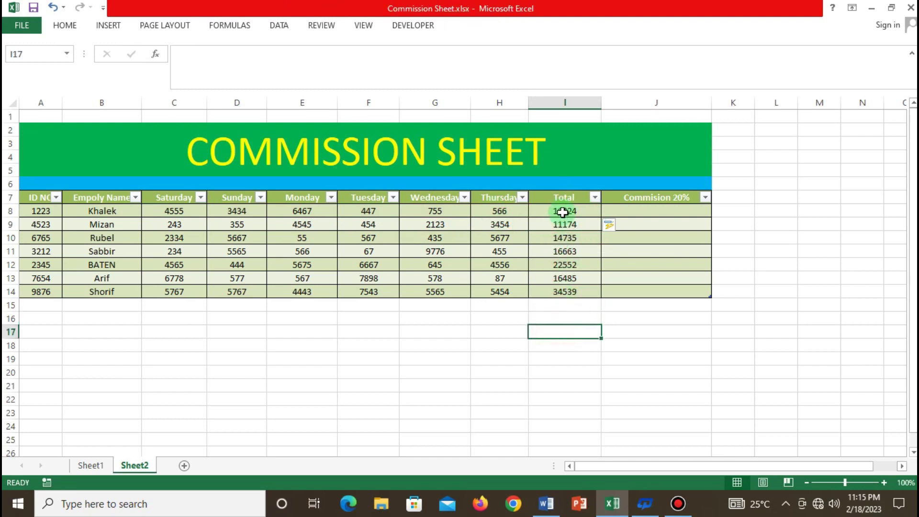
pyautogui.moveTo(562, 211); pyautogui.dragTo(565, 293)
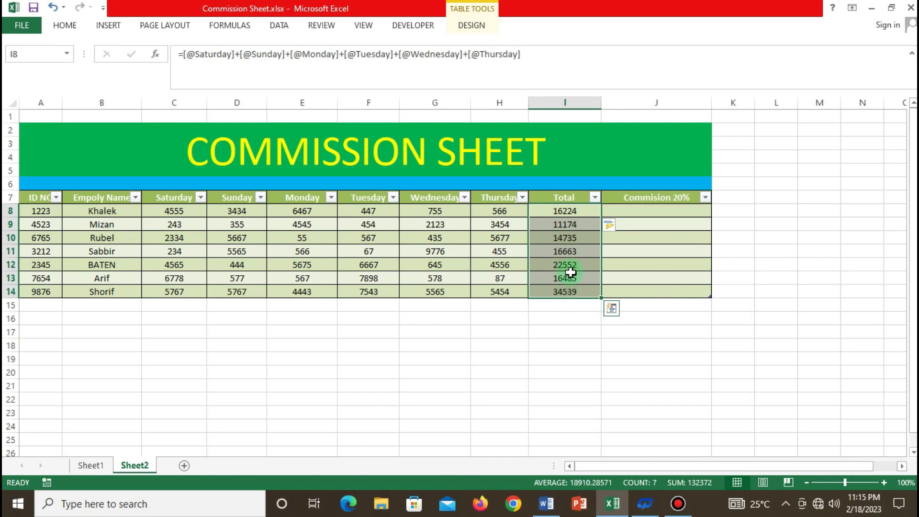
pyautogui.click(508, 345)
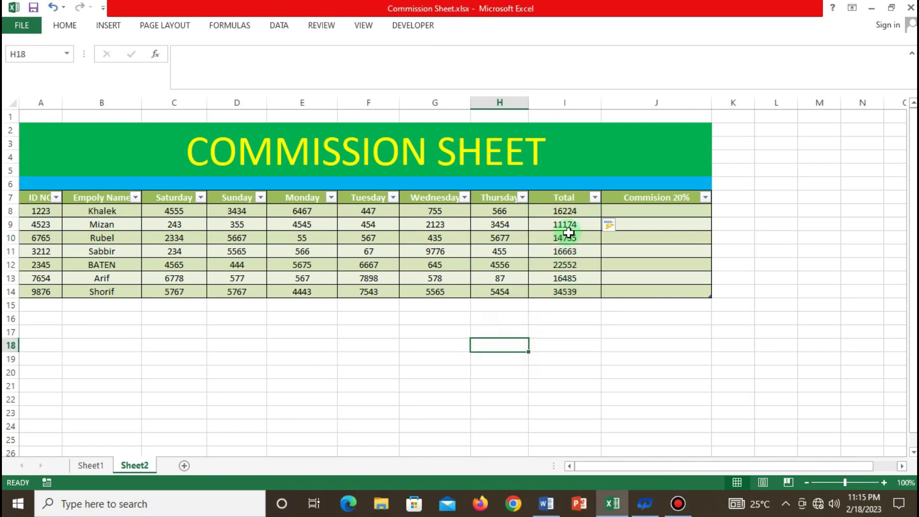
# - Clear the Total values in I9:I14, keeping only the formula in I8
pyautogui.moveTo(566, 225); pyautogui.dragTo(579, 294)
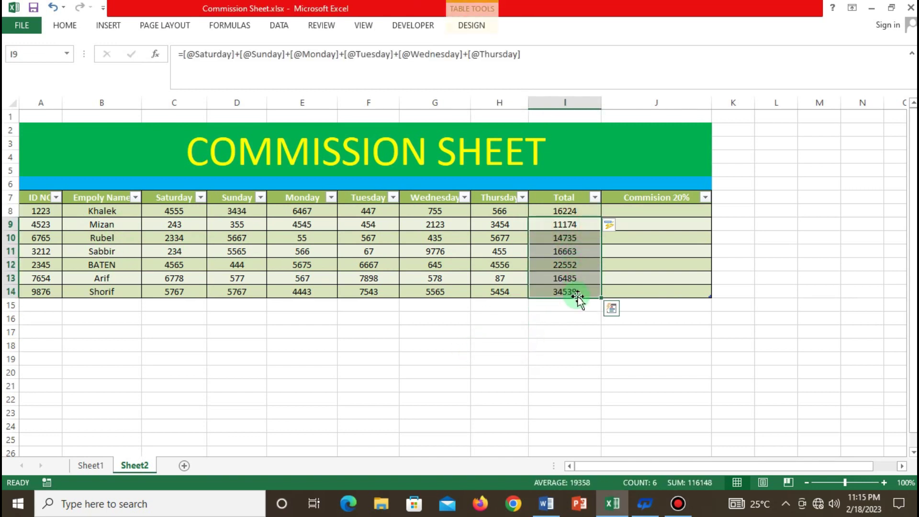
pyautogui.press('Delete')
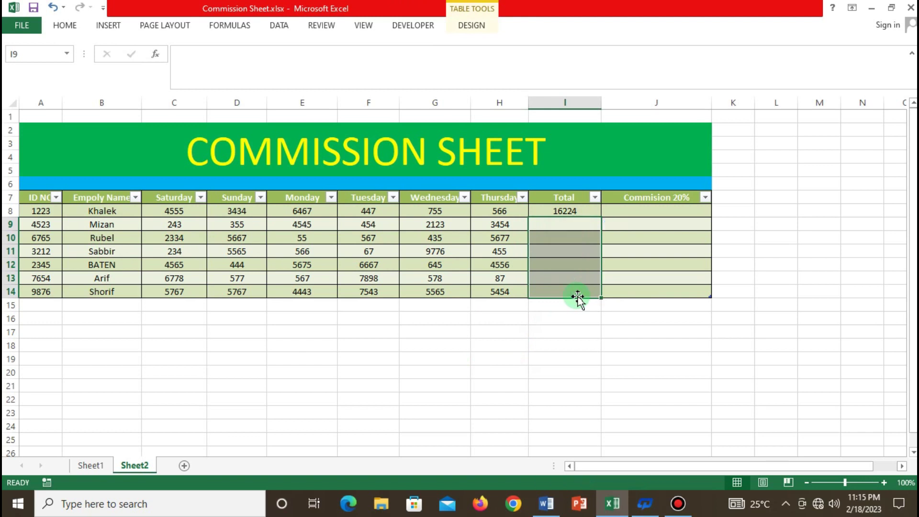
pyautogui.click(523, 360)
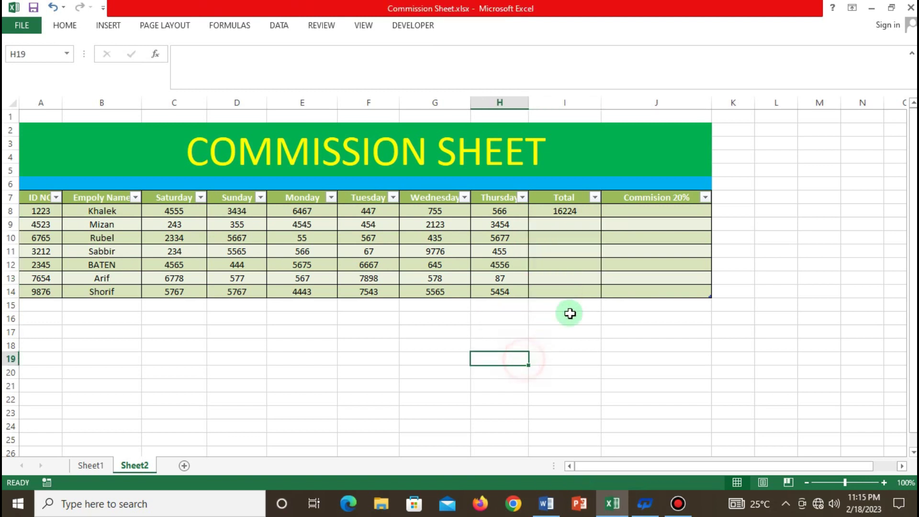
# - Fill the Total formula from I8 down to I14
pyautogui.click(562, 212)
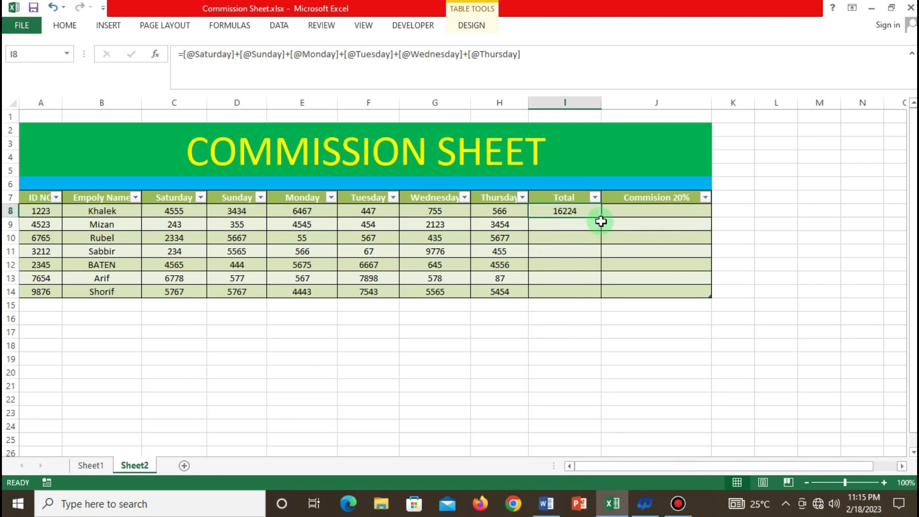
pyautogui.moveTo(602, 217); pyautogui.dragTo(599, 296)
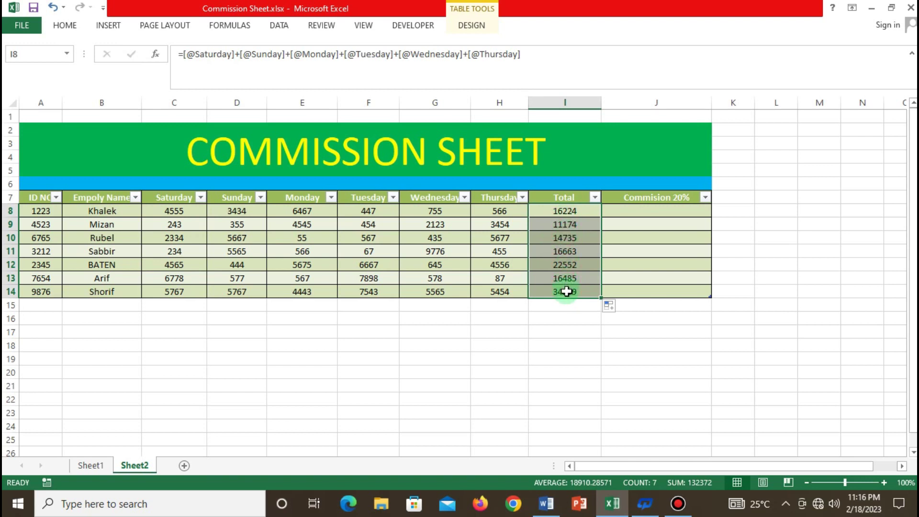
pyautogui.click(552, 330)
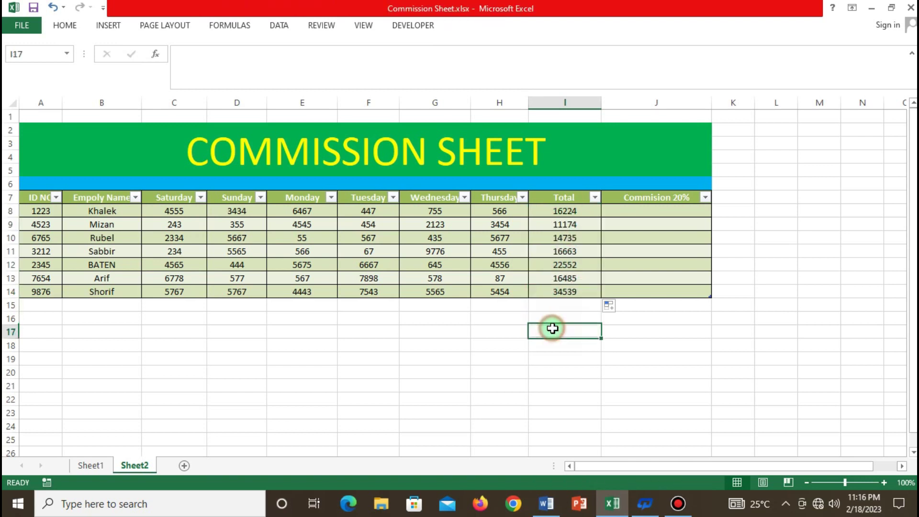
pyautogui.click(621, 211)
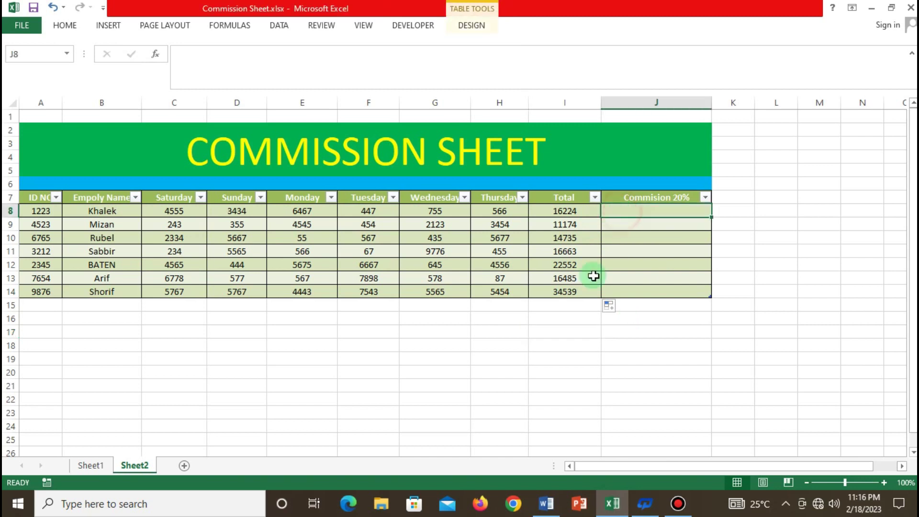
pyautogui.click(565, 362)
pyautogui.click(638, 210)
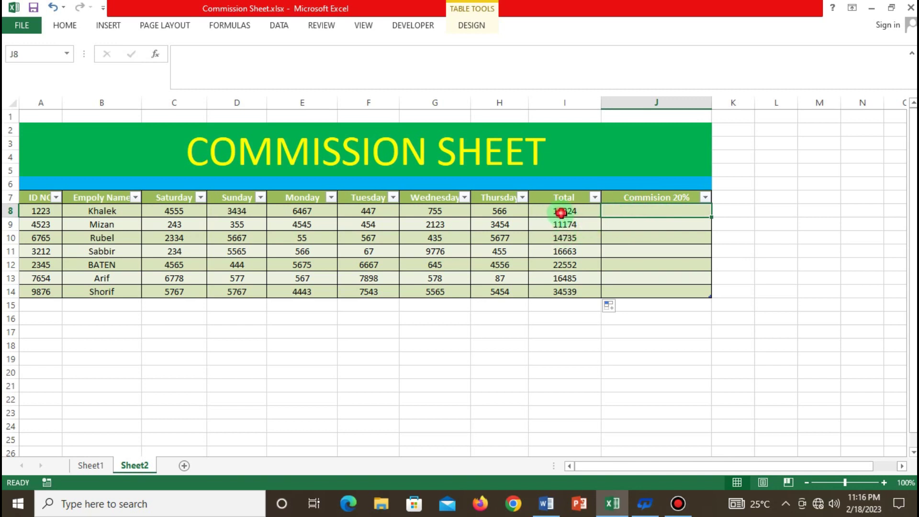
pyautogui.click(562, 213)
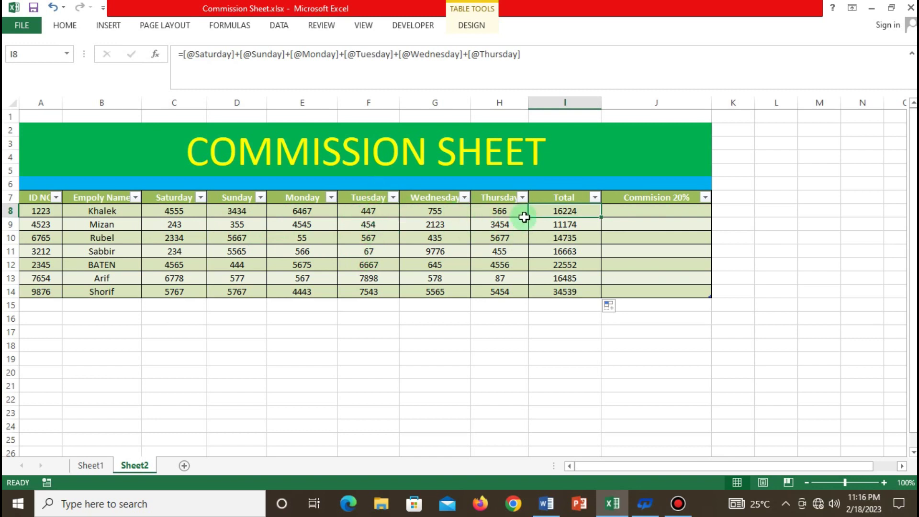
pyautogui.click(560, 370)
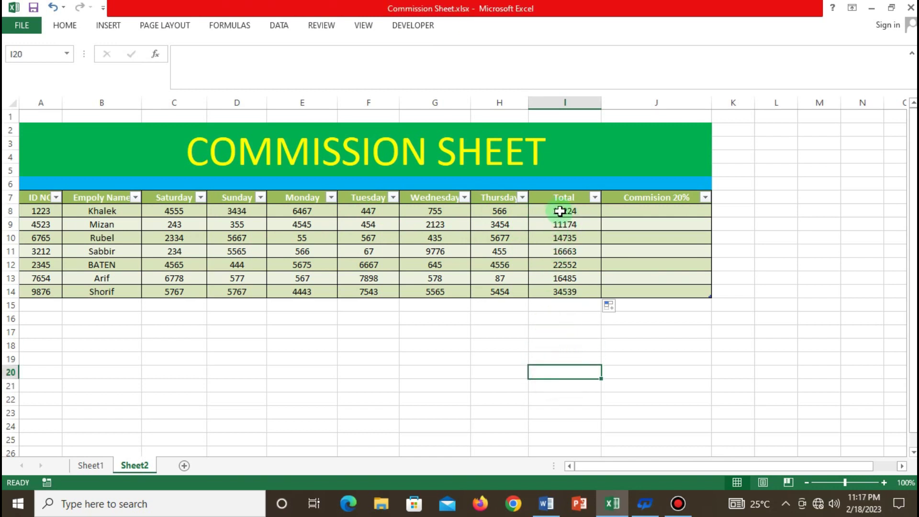
# - Clear all the Total formulas in I8:I14
pyautogui.moveTo(559, 208); pyautogui.dragTo(566, 293)
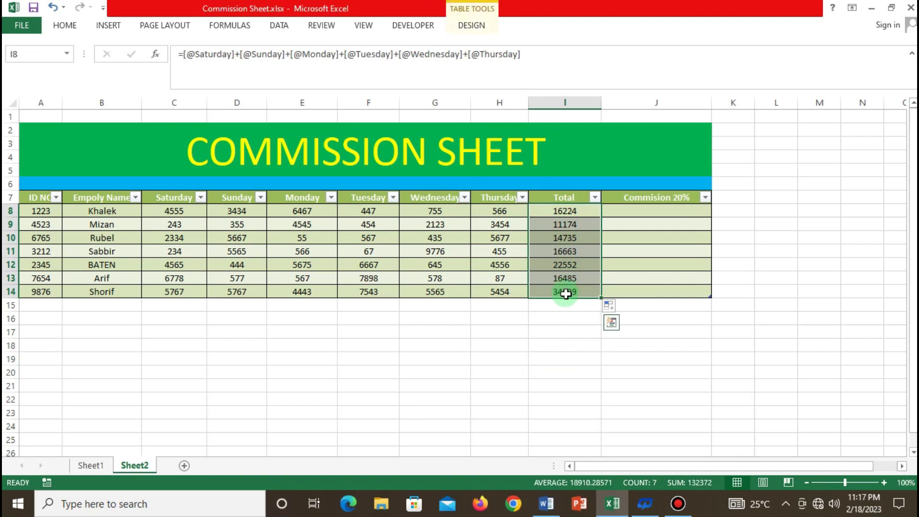
pyautogui.press('Delete')
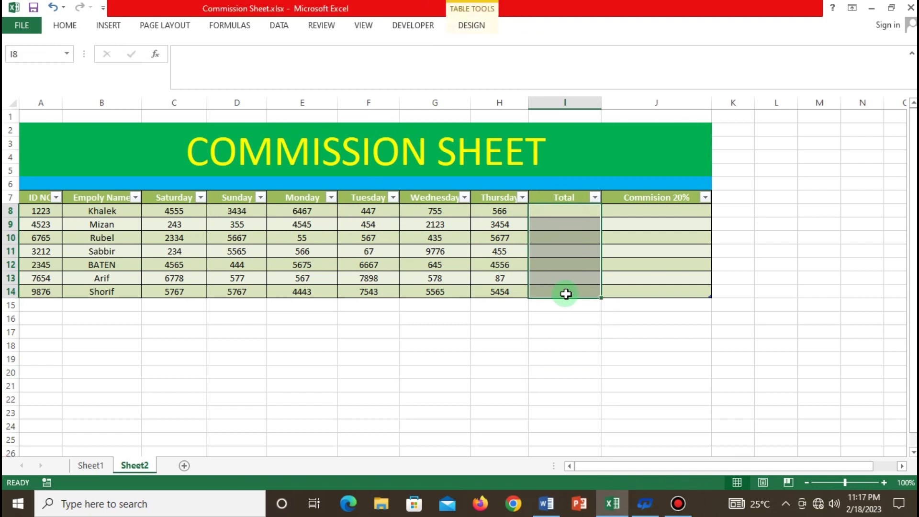
pyautogui.click(526, 373)
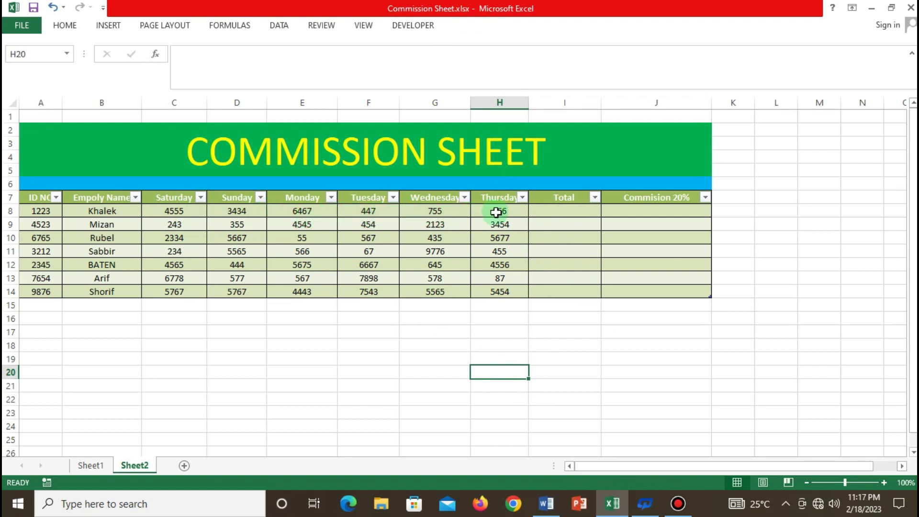
# - Use AutoSum in I8 to total the row's Saturday to Thursday sales, letting the formula fill the Total column
pyautogui.click(559, 212)
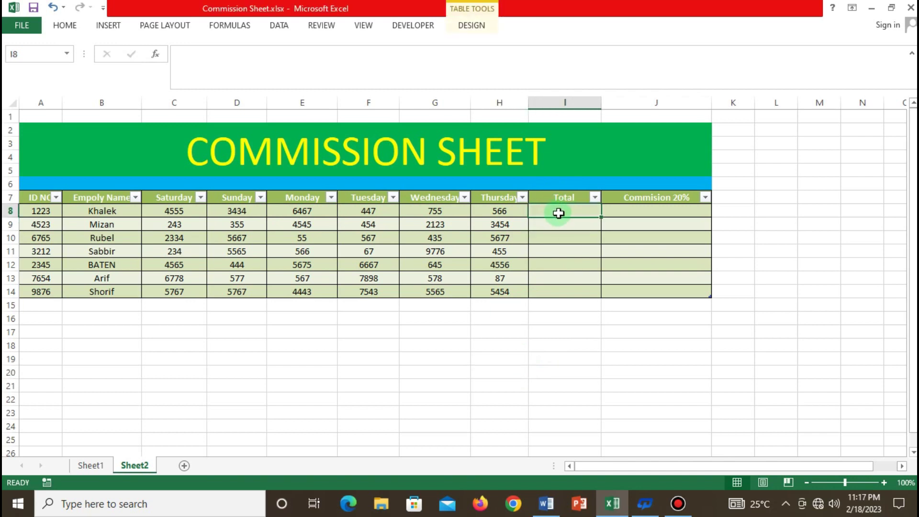
pyautogui.click(64, 24)
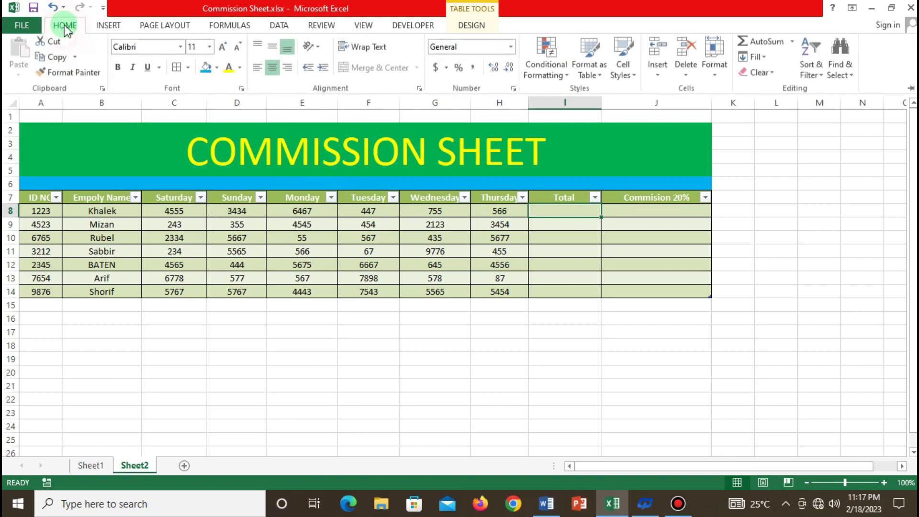
pyautogui.click(766, 44)
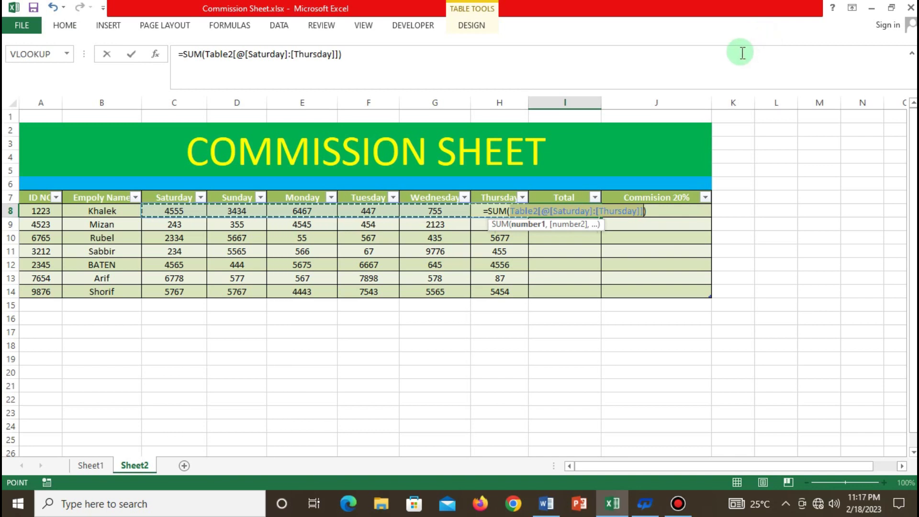
pyautogui.press('Return')
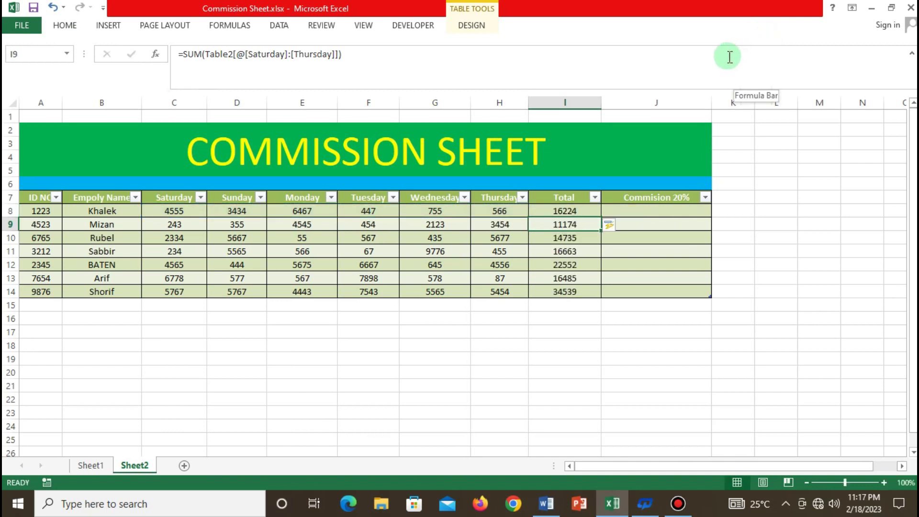
pyautogui.click(554, 344)
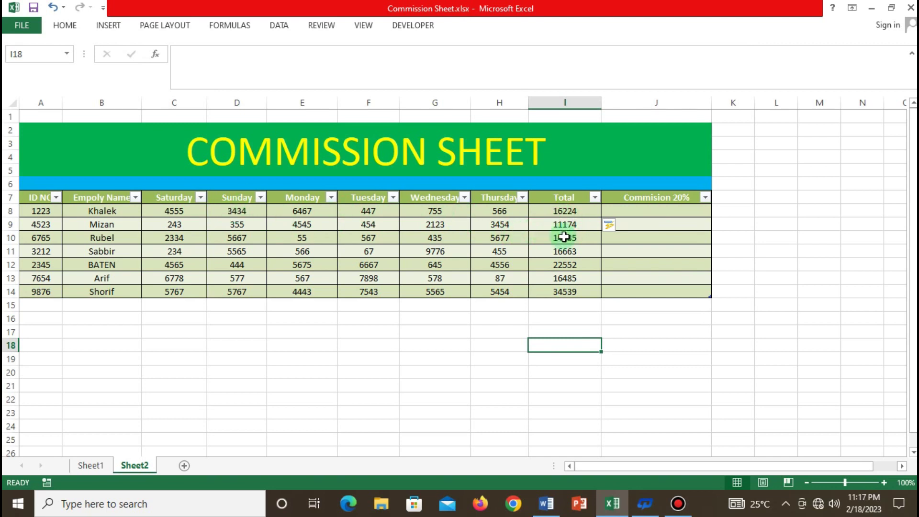
# - Calculate the commission in J8 as the row's Total multiplied by 20%, letting the formula fill the Commision 20% column
pyautogui.click(638, 210)
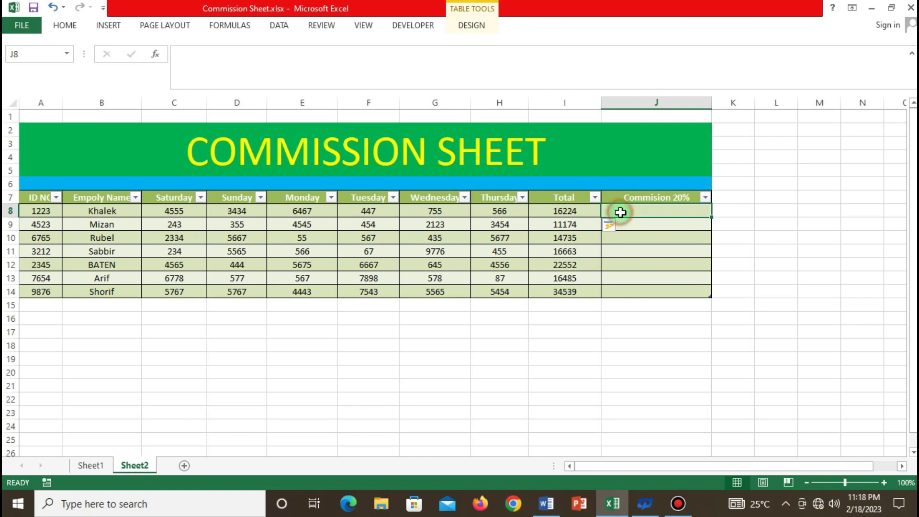
pyautogui.click(591, 356)
pyautogui.click(632, 212)
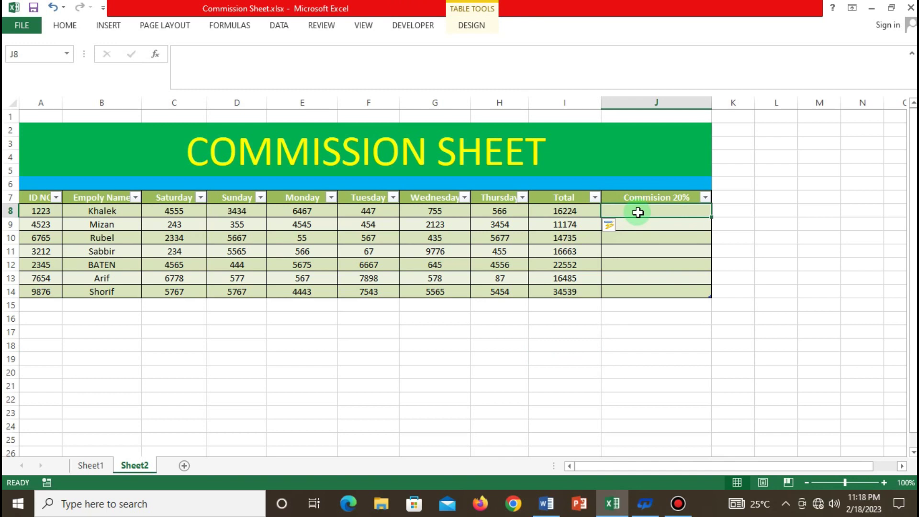
pyautogui.write('=')
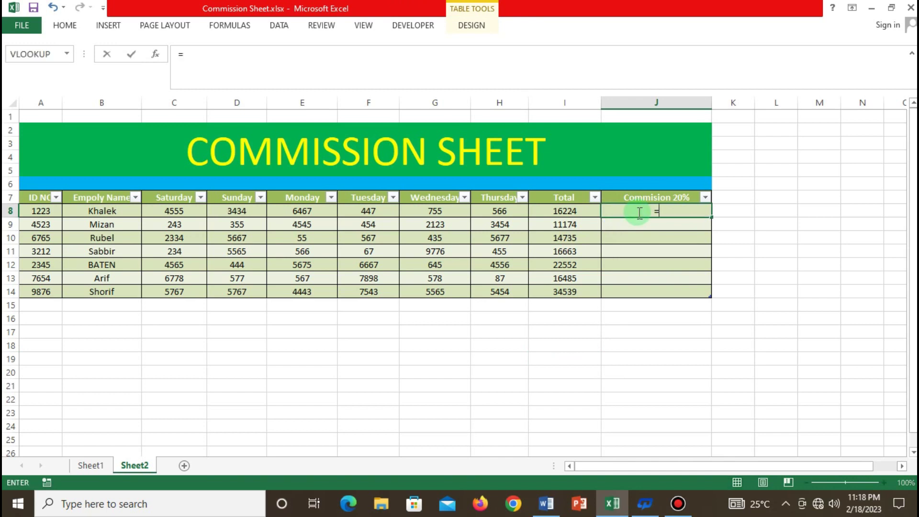
pyautogui.click(563, 214)
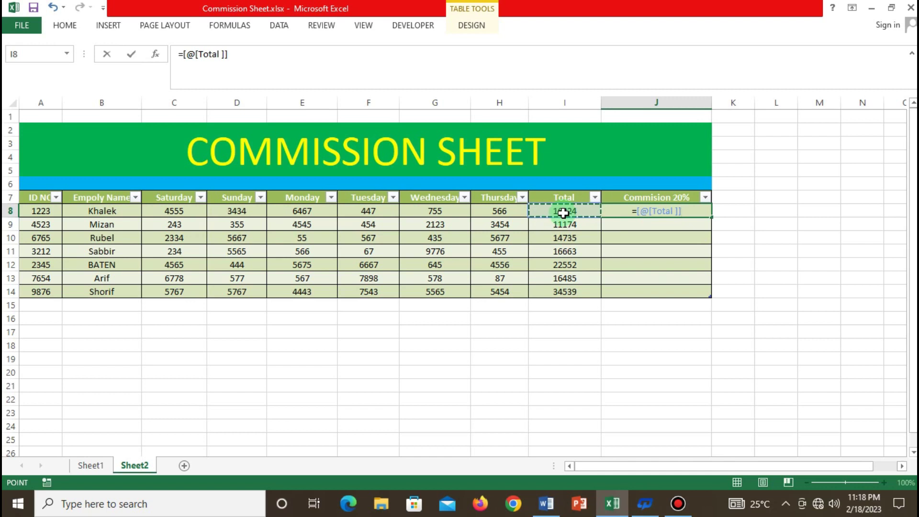
pyautogui.write('*')
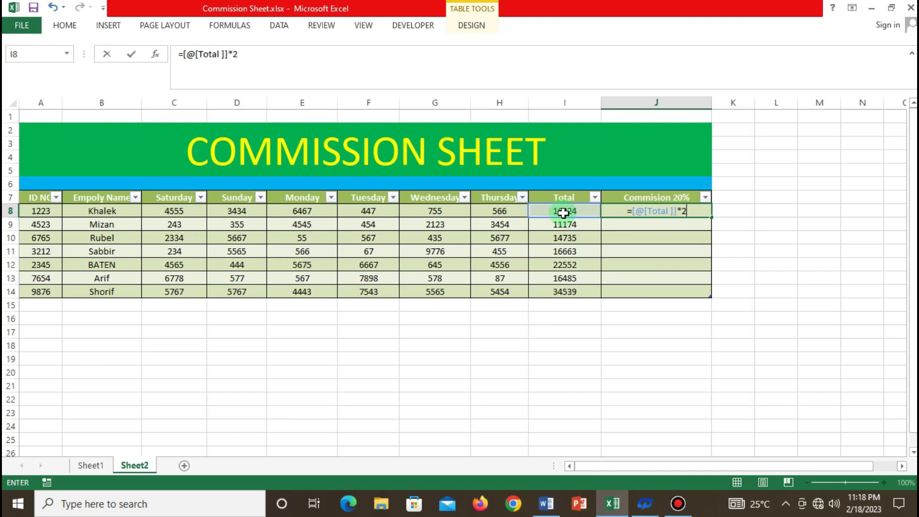
pyautogui.write('20%')
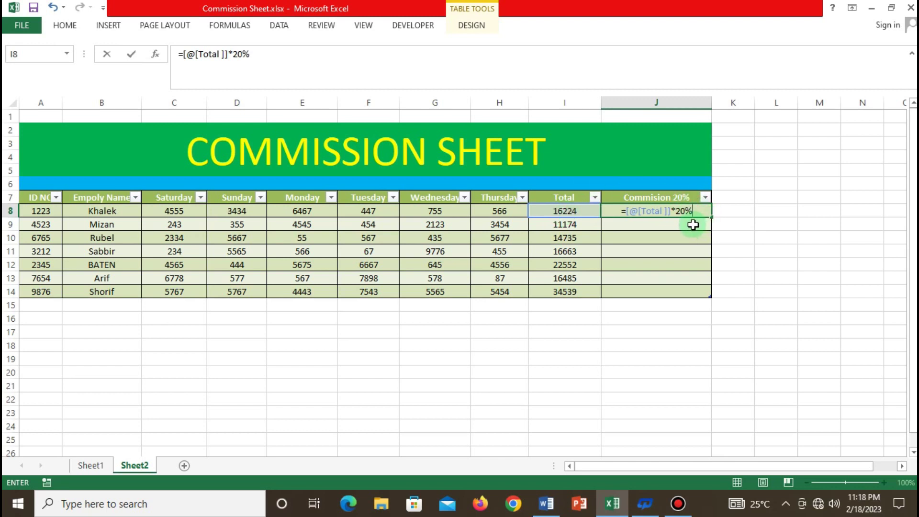
pyautogui.press('Return')
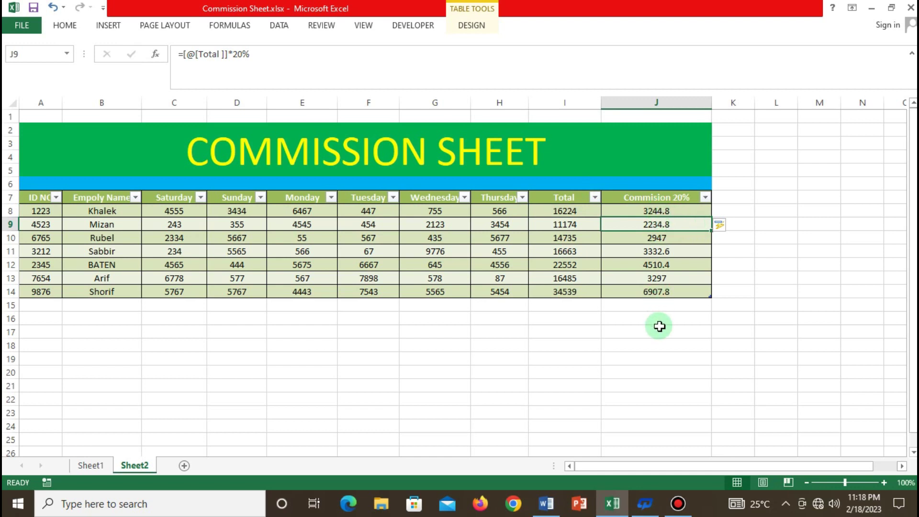
pyautogui.click(622, 360)
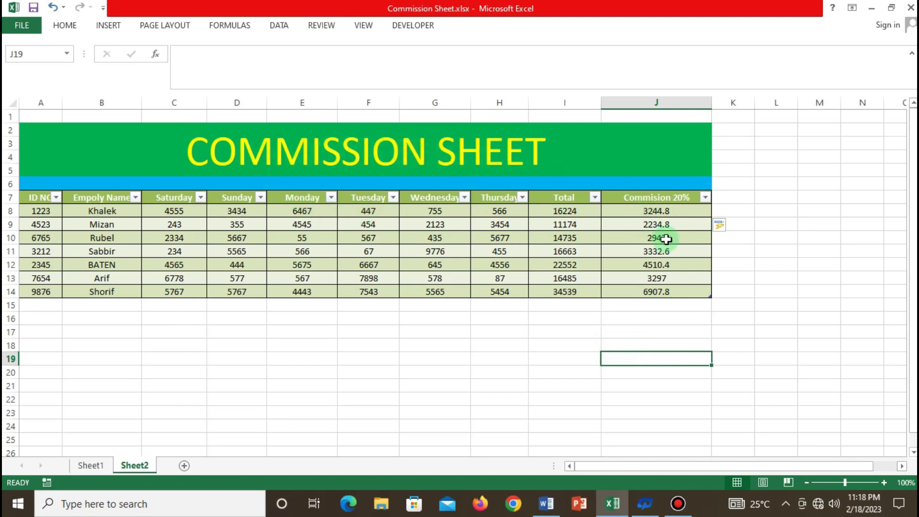
# - Add a new employee record in row 15, directly below the table, with the employee's ID number and name
pyautogui.click(42, 305)
pyautogui.write('1')
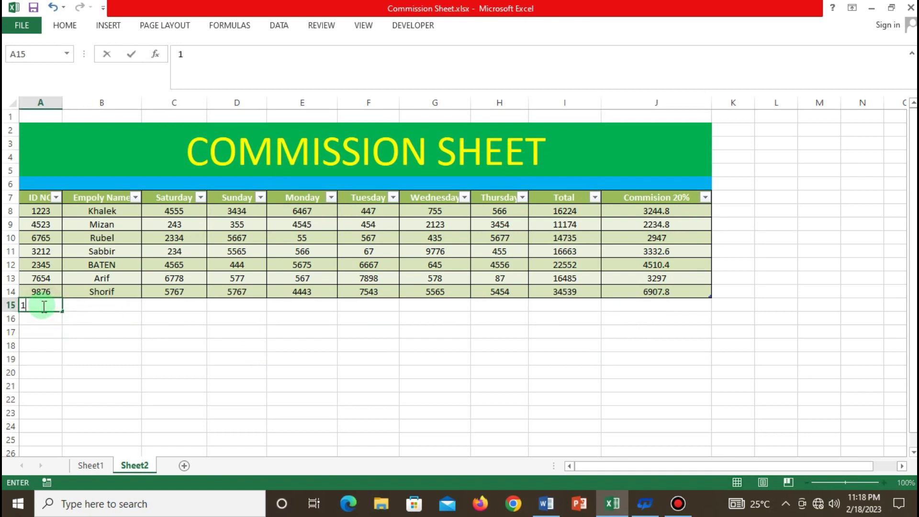
pyautogui.write('234')
pyautogui.press('Return')
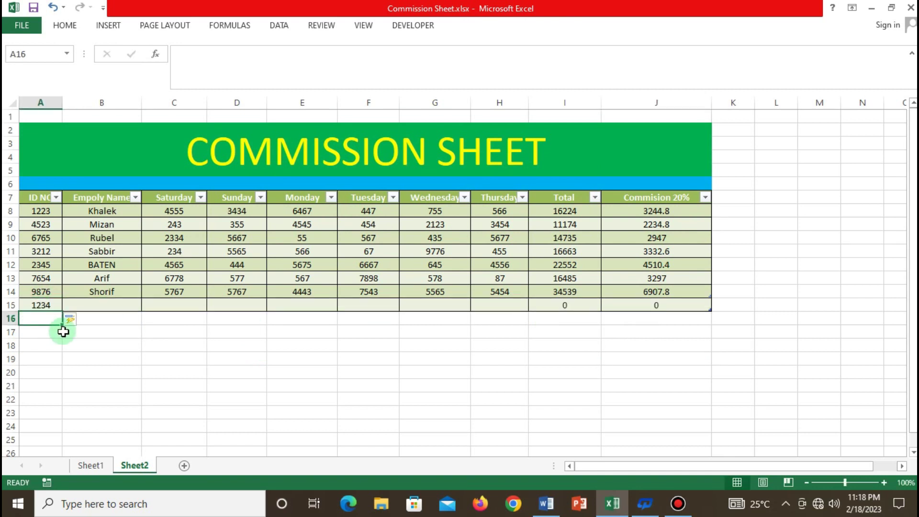
pyautogui.click(97, 304)
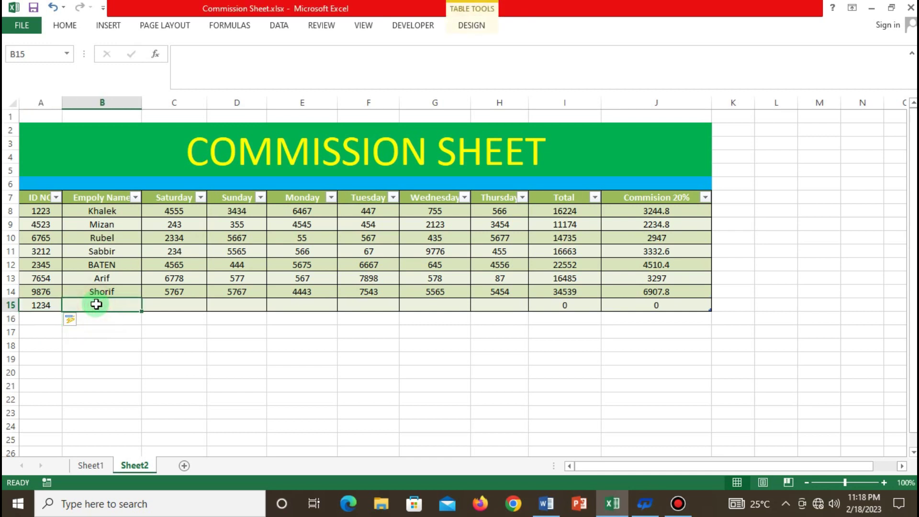
pyautogui.write('ALAMIN')
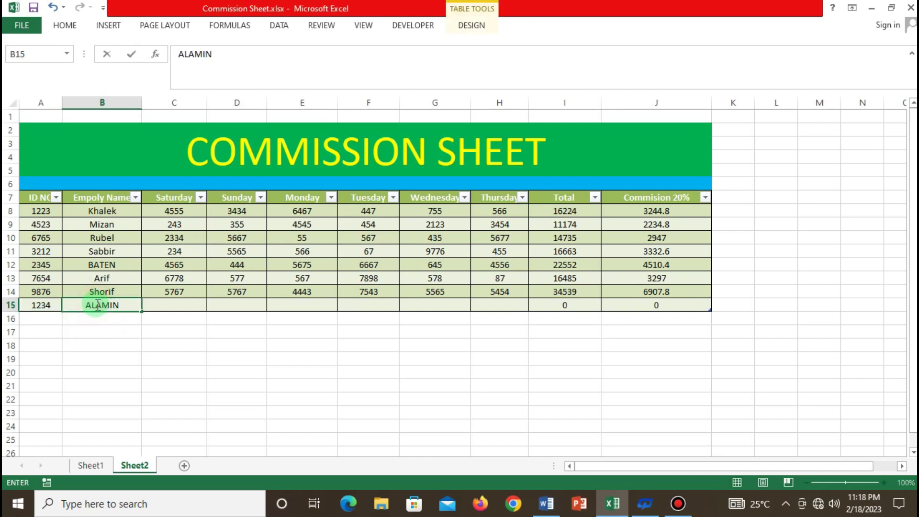
pyautogui.press('Tab')
# - Enter the new employee's Saturday to Thursday sales in row 15 as 2244, 445, 544, 344, 45656 and 5655
pyautogui.write('2')
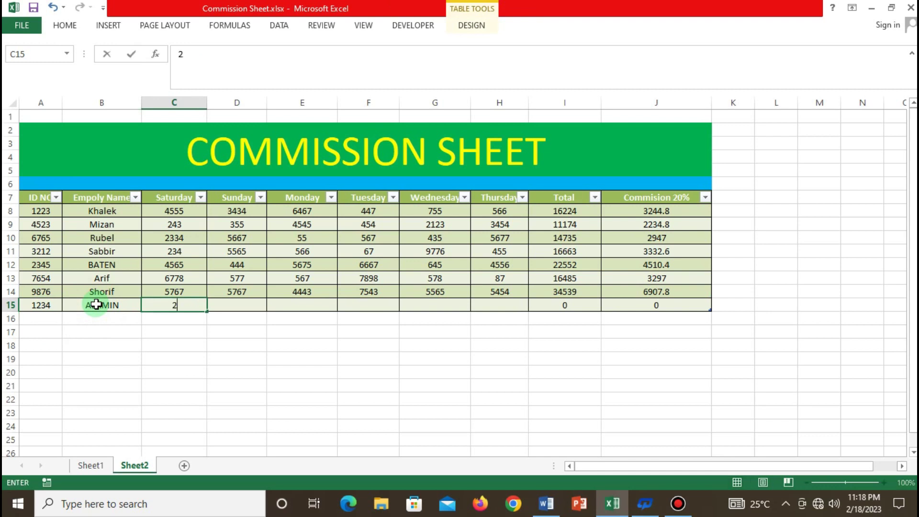
pyautogui.press('Tab')
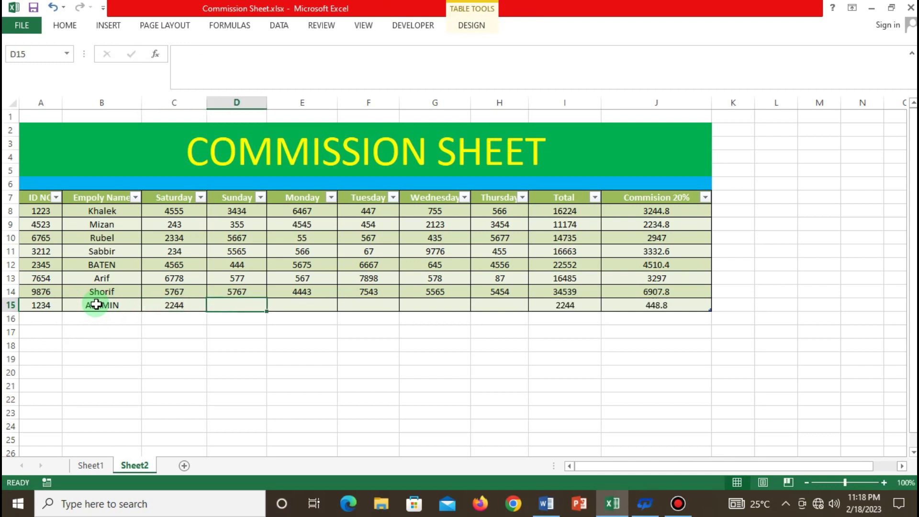
pyautogui.write('445')
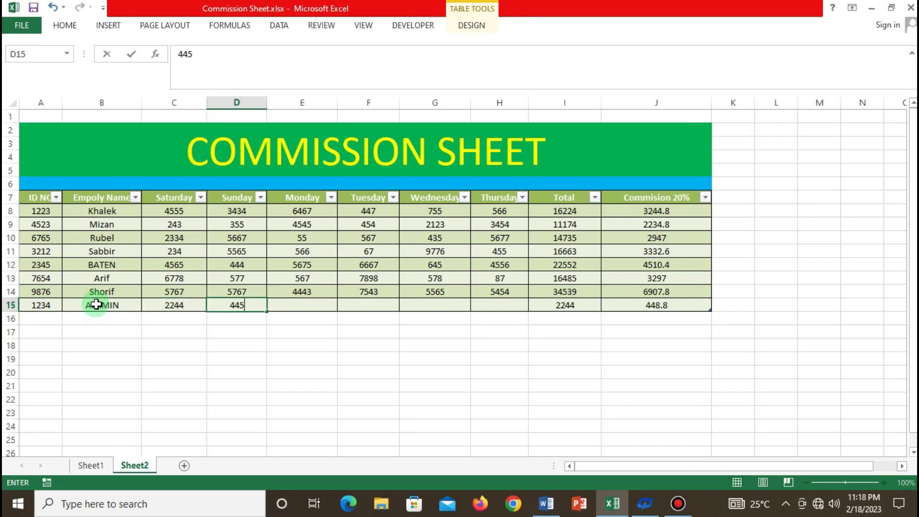
pyautogui.press('Tab')
pyautogui.write('544')
pyautogui.press('Tab')
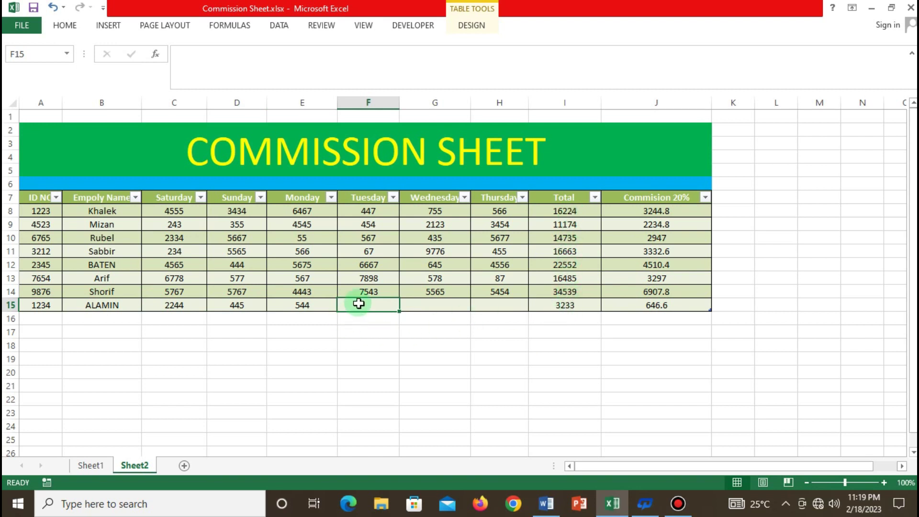
pyautogui.write('344')
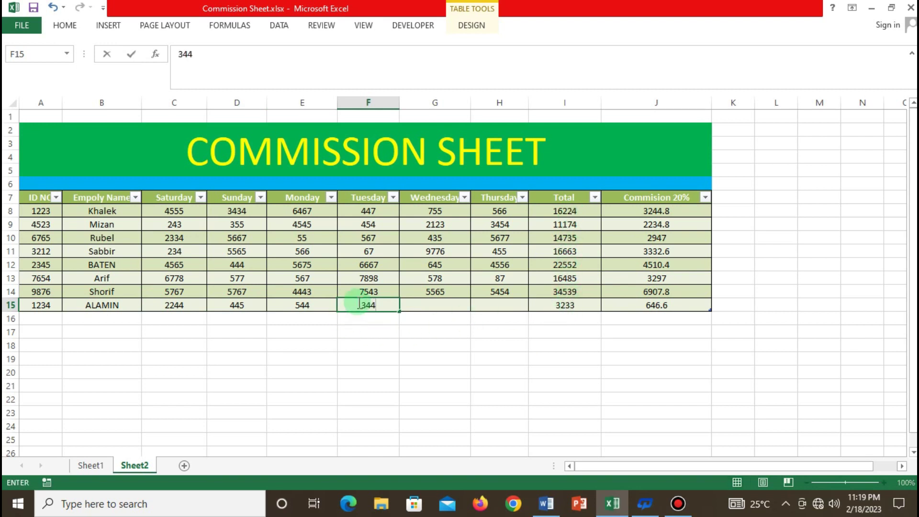
pyautogui.press('Tab')
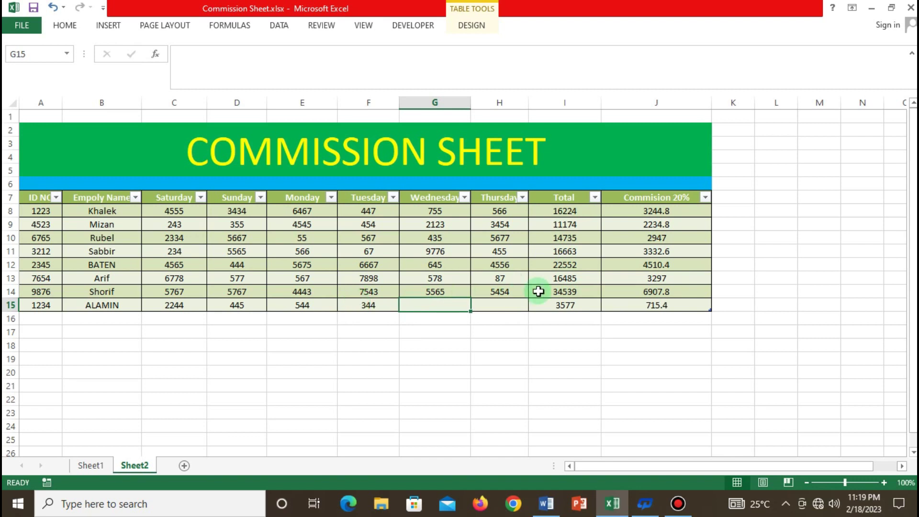
pyautogui.write('45656')
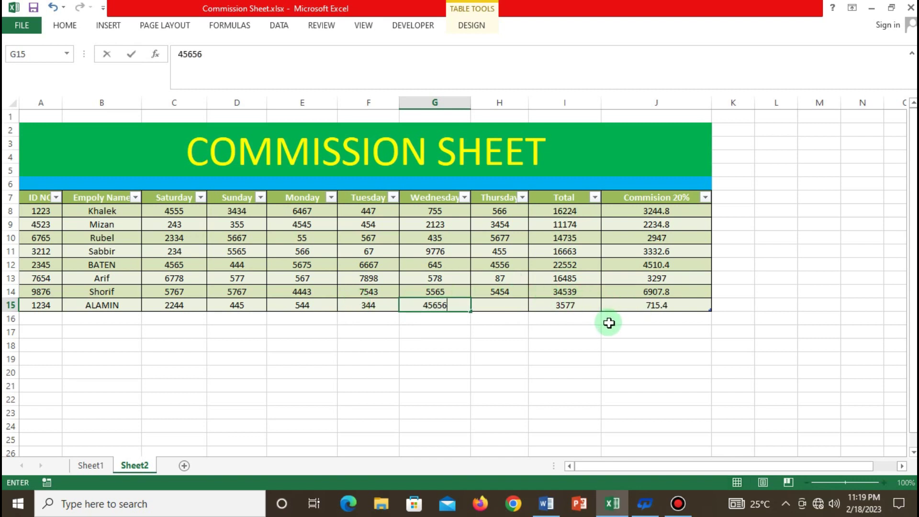
pyautogui.click(498, 305)
pyautogui.write('5655')
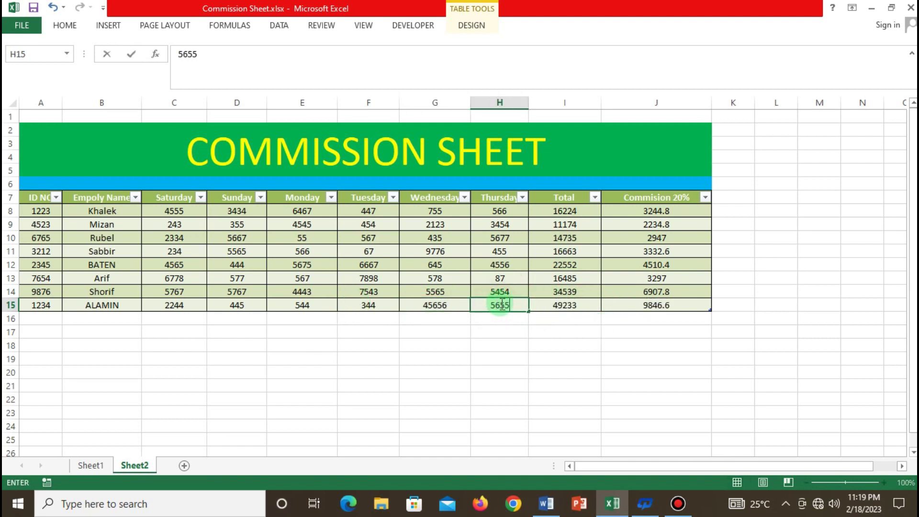
pyautogui.click(563, 344)
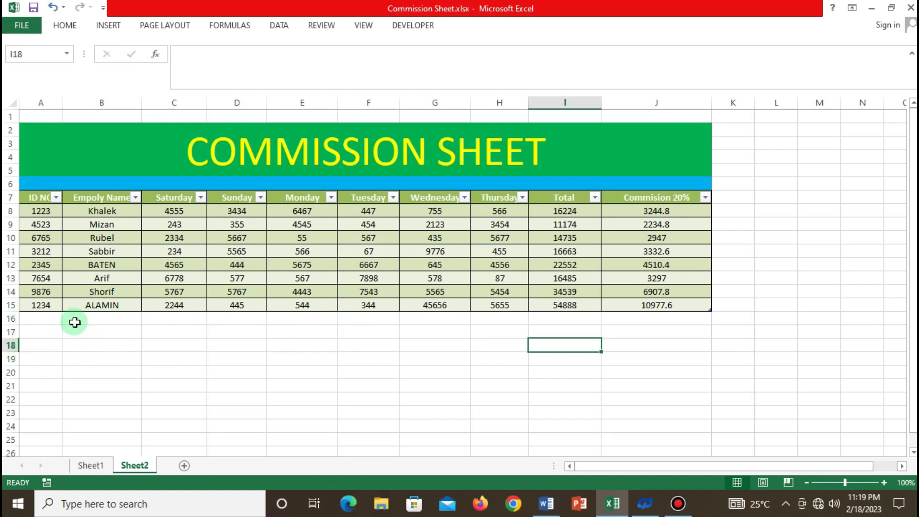
pyautogui.click(101, 278)
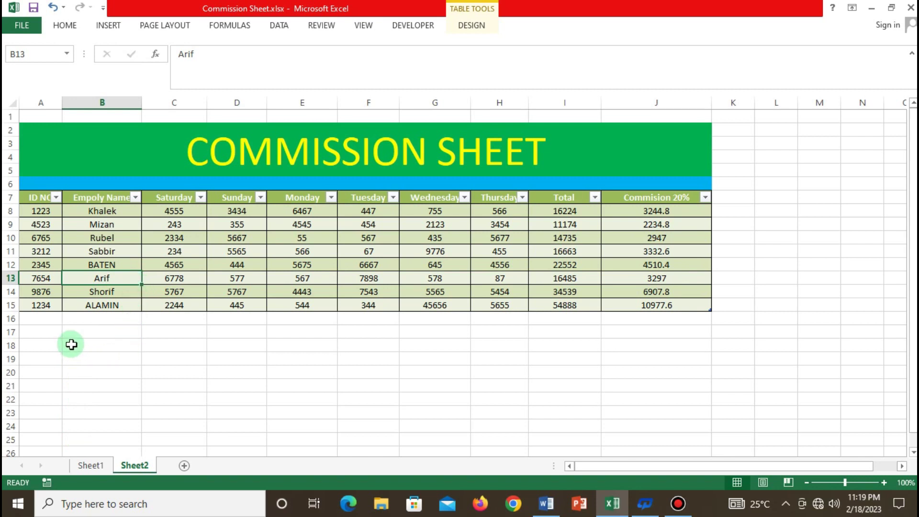
pyautogui.click(44, 279)
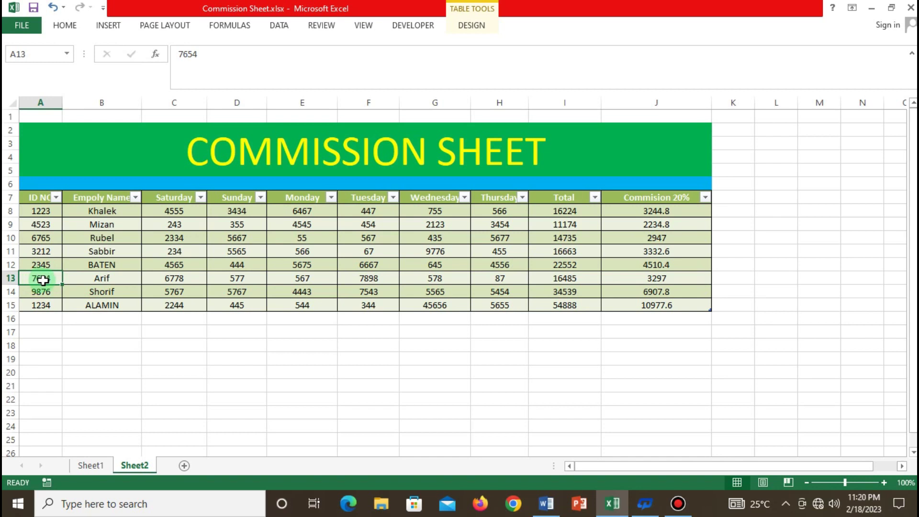
pyautogui.click(98, 280)
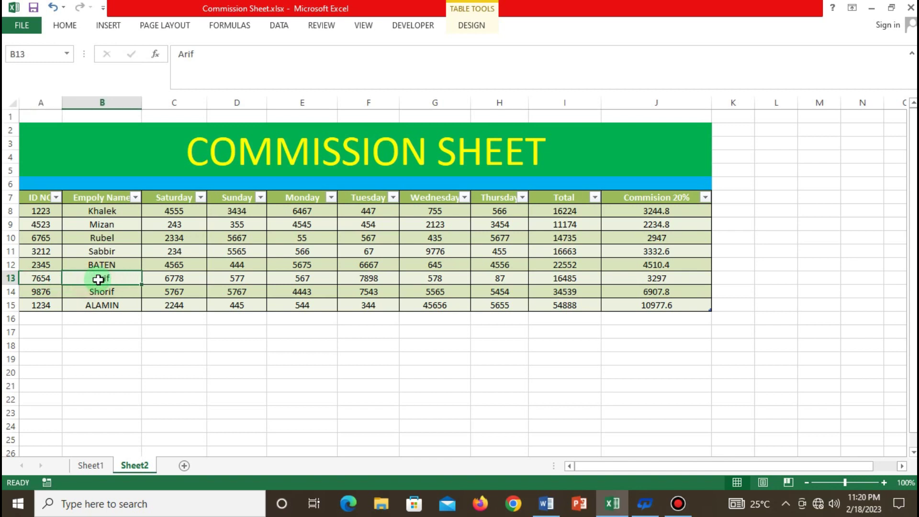
pyautogui.click(40, 282)
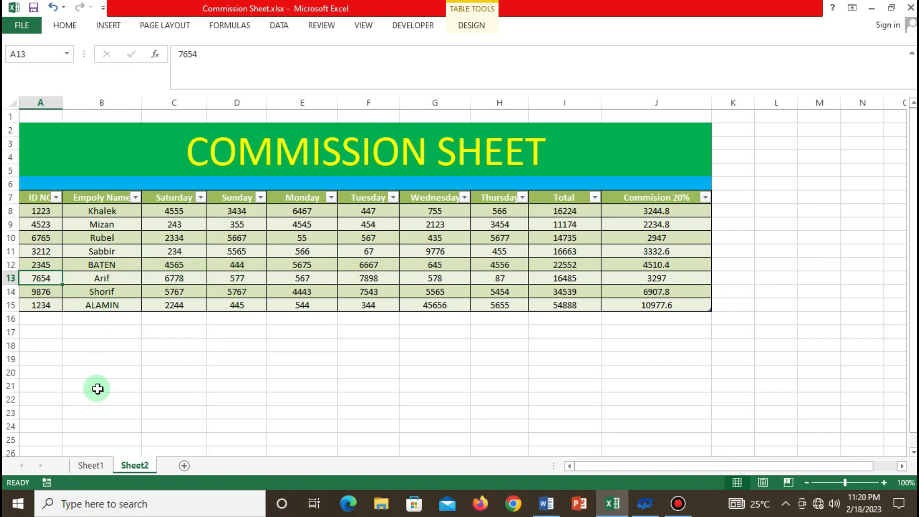
pyautogui.scroll(-4, 113, 430)
pyautogui.scroll(-10, 113, 430)
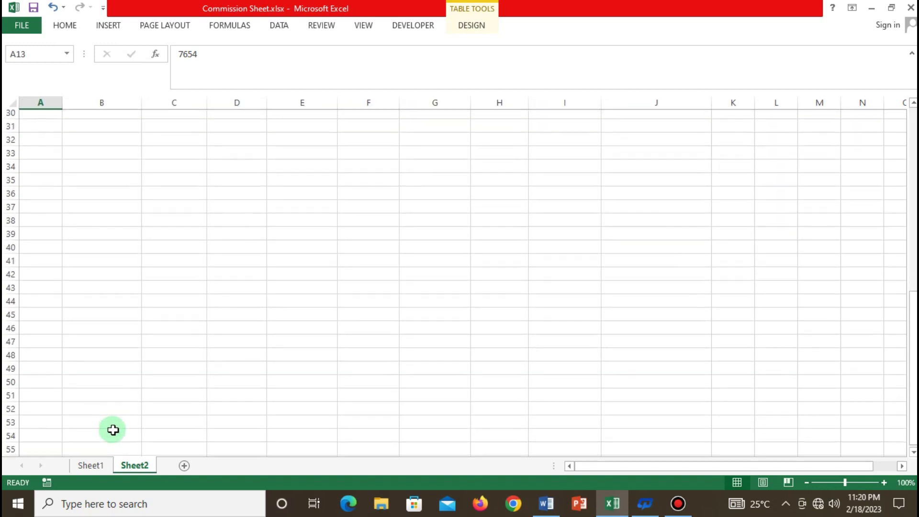
pyautogui.scroll(14, 113, 429)
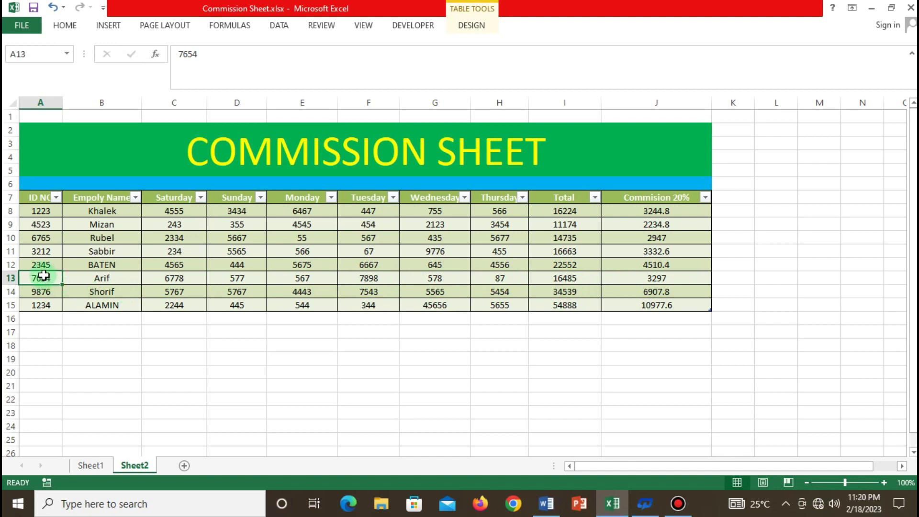
# - Filter the table by ID NO to show only the employee record in row 13
pyautogui.click(56, 198)
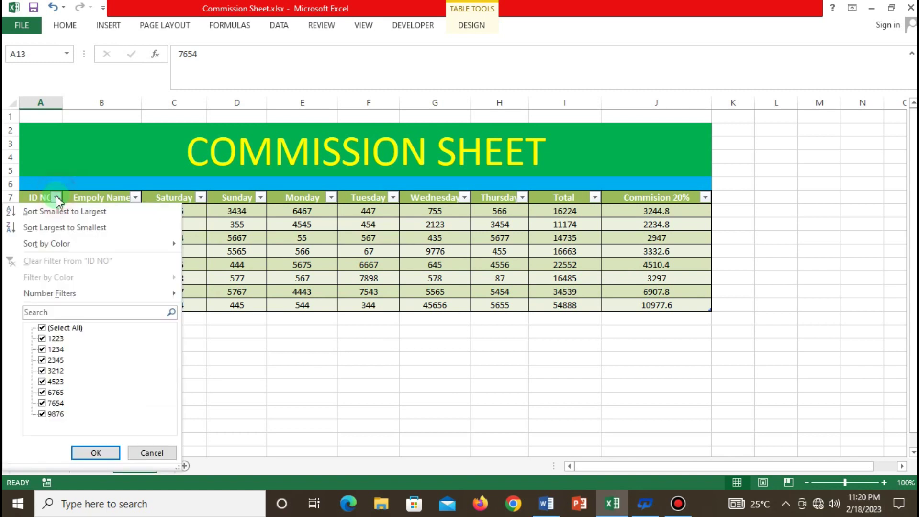
pyautogui.click(47, 313)
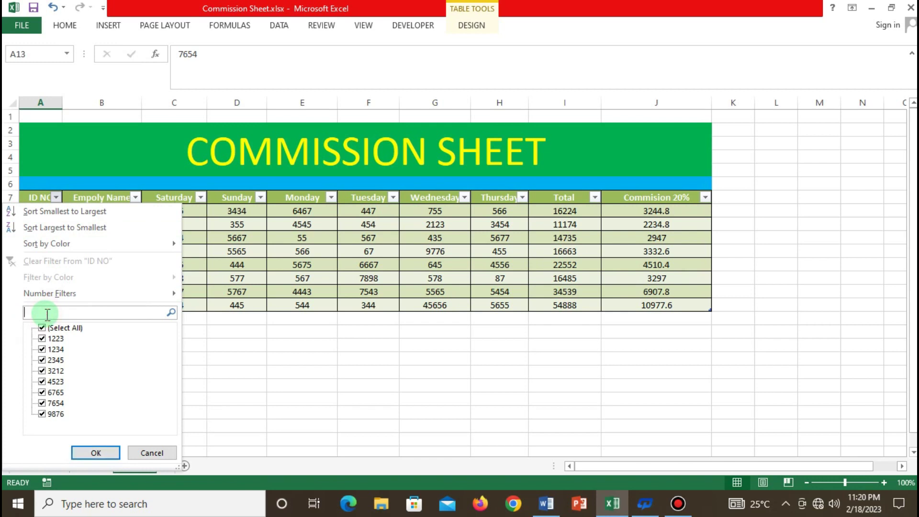
pyautogui.write('7654')
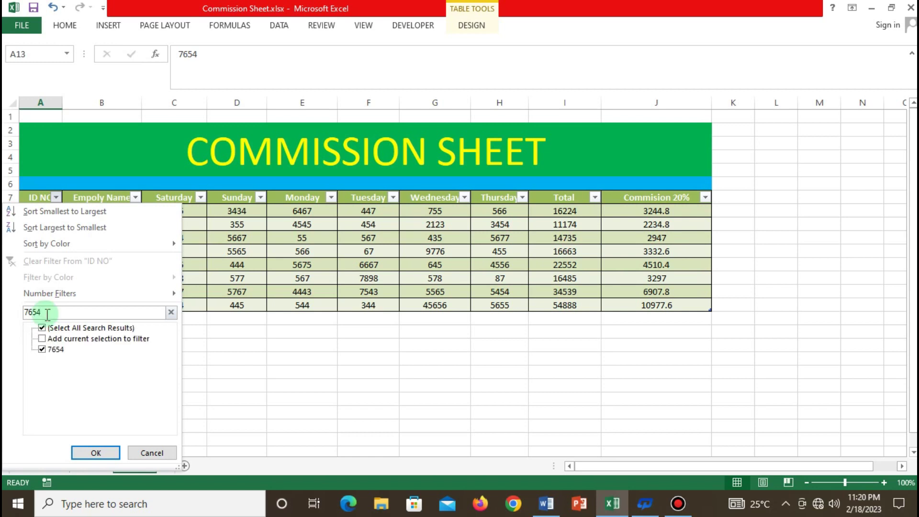
pyautogui.press('Return')
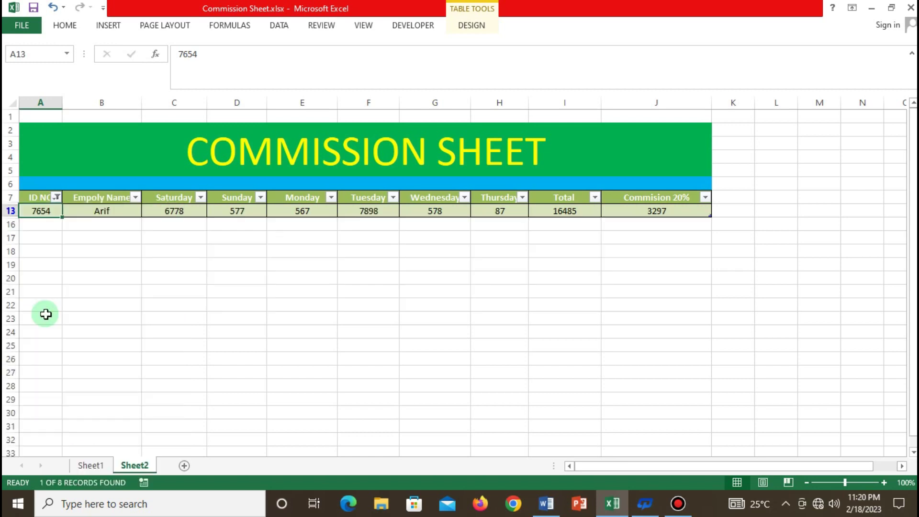
pyautogui.click(84, 238)
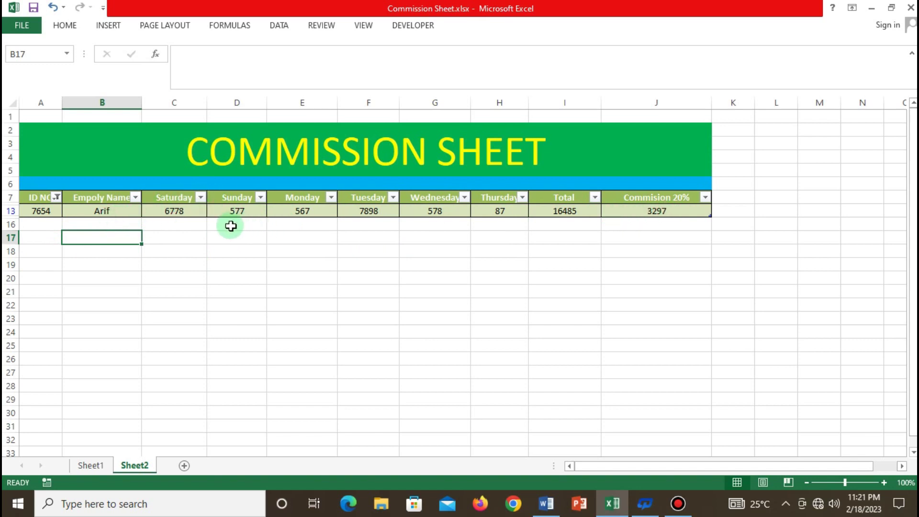
# - Reselect all values in the ID NO filter to show every employee record again
pyautogui.scroll(-10, 135, 319)
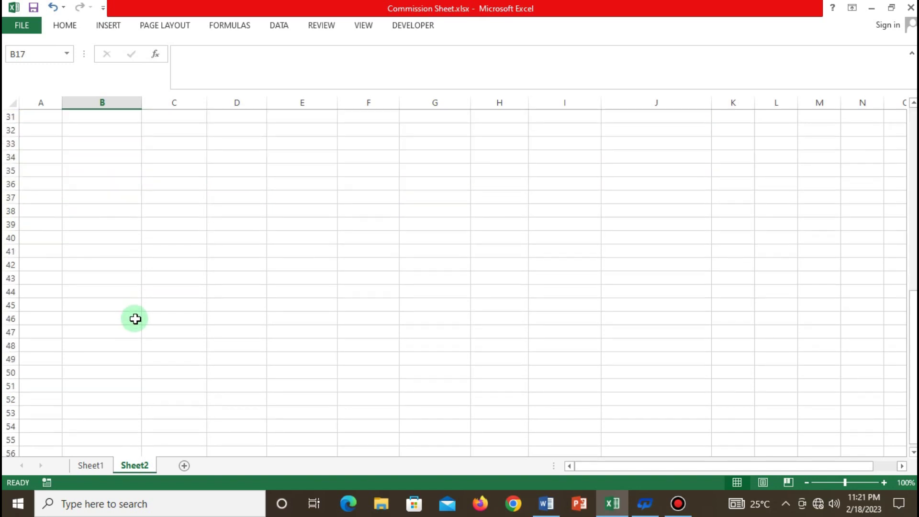
pyautogui.scroll(10, 135, 319)
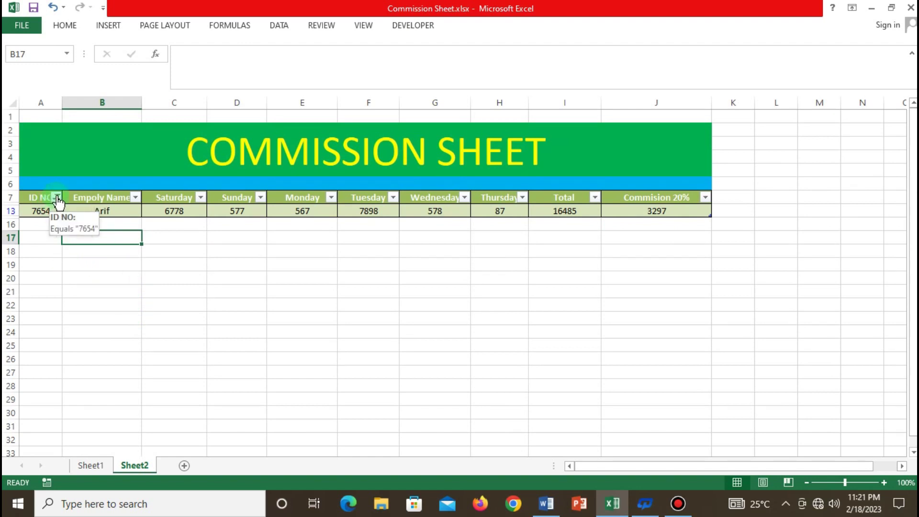
pyautogui.click(57, 197)
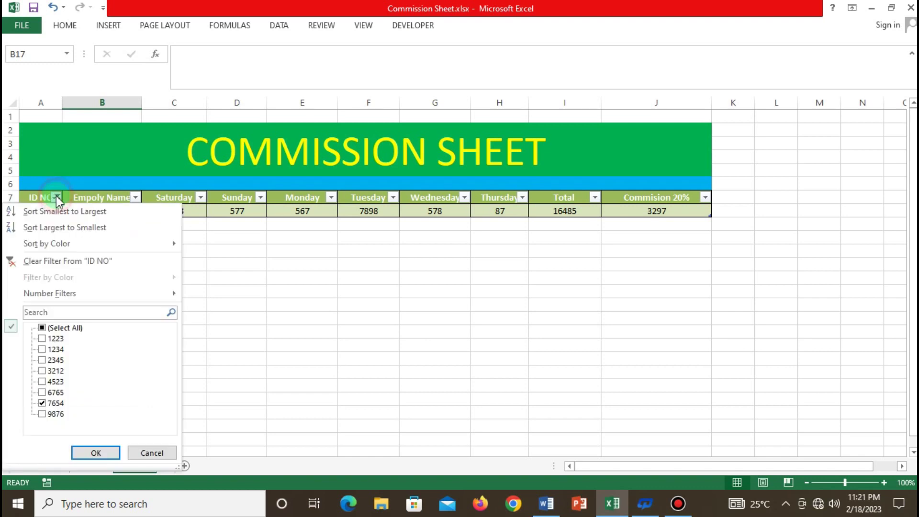
pyautogui.click(43, 328)
pyautogui.click(93, 453)
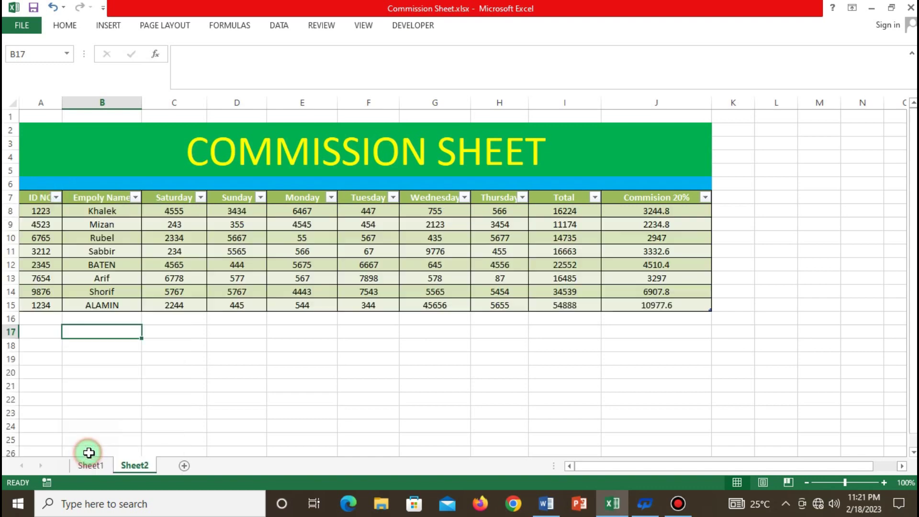